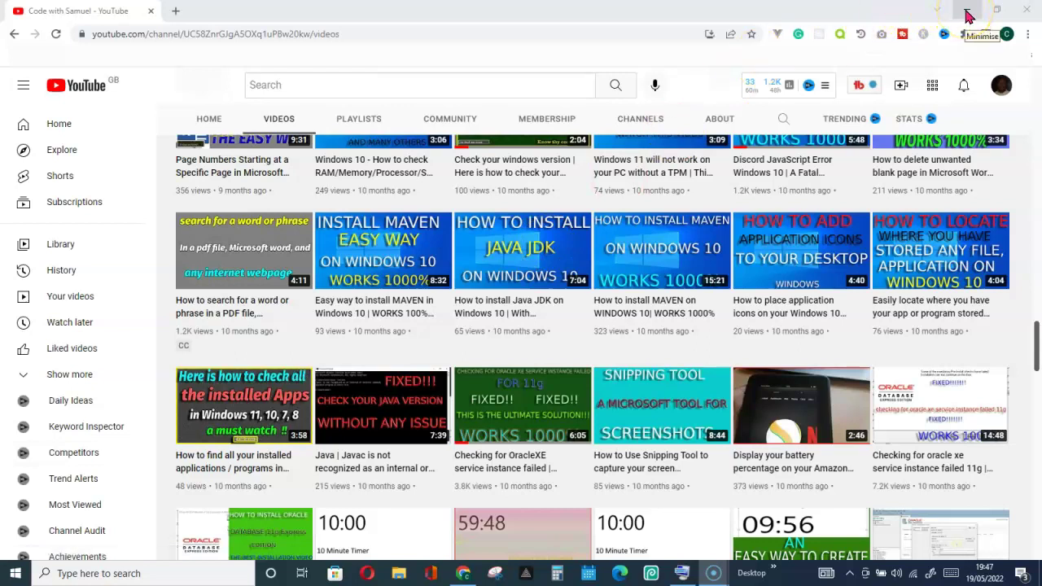
# Minimise the YouTube browser window to reveal the desktop.
pyautogui.click(967, 13)
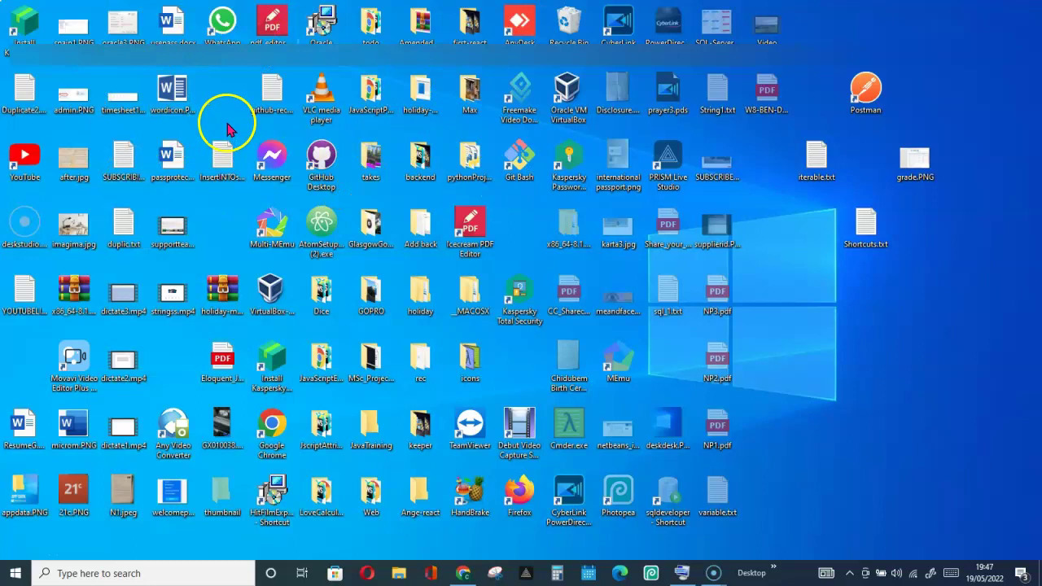
# Untick Show desktop icons in the desktop's View menu.
pyautogui.click(860, 326)
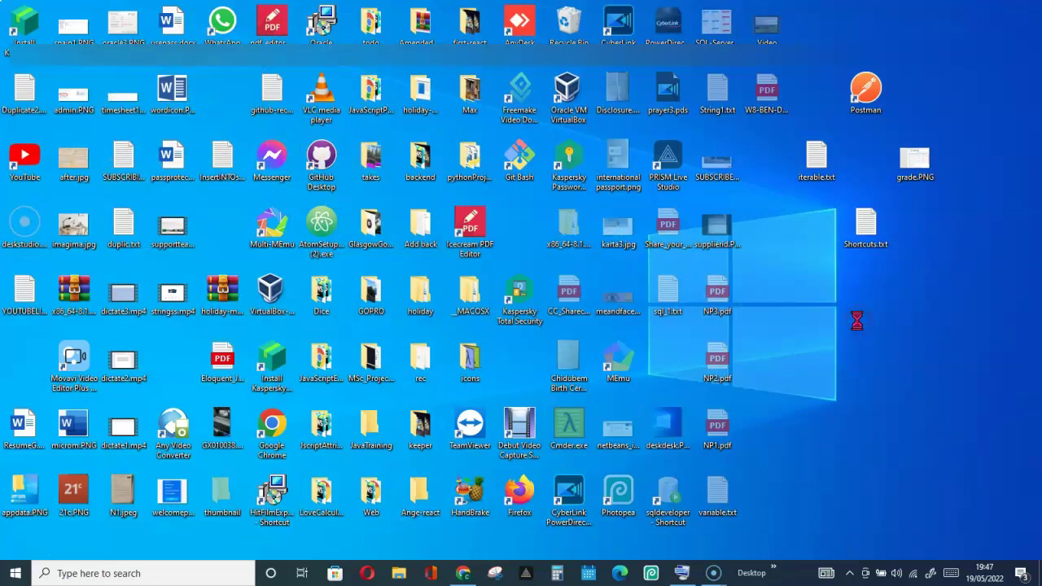
pyautogui.rightClick(859, 324)
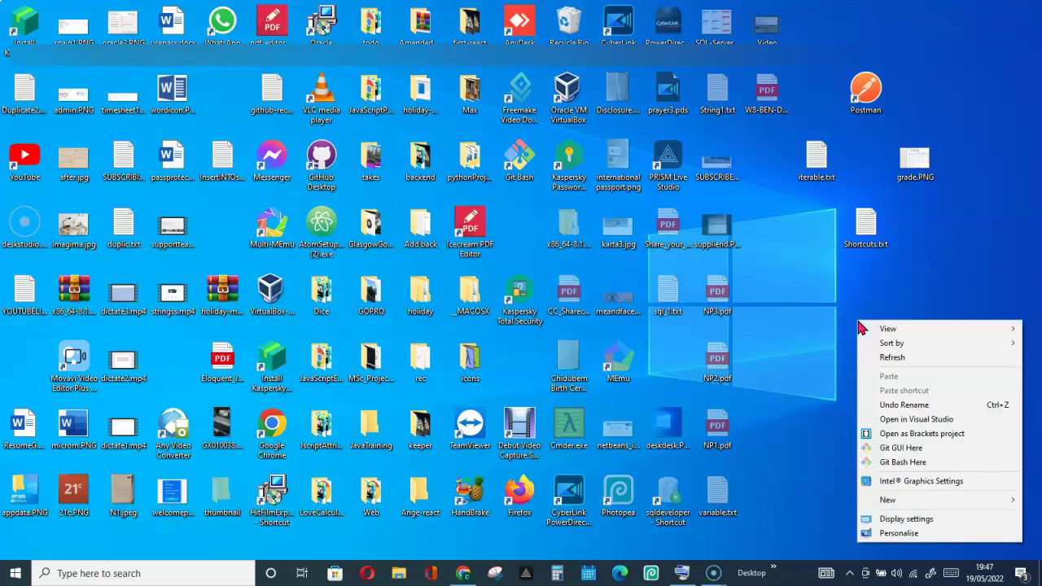
pyautogui.moveTo(896, 328)
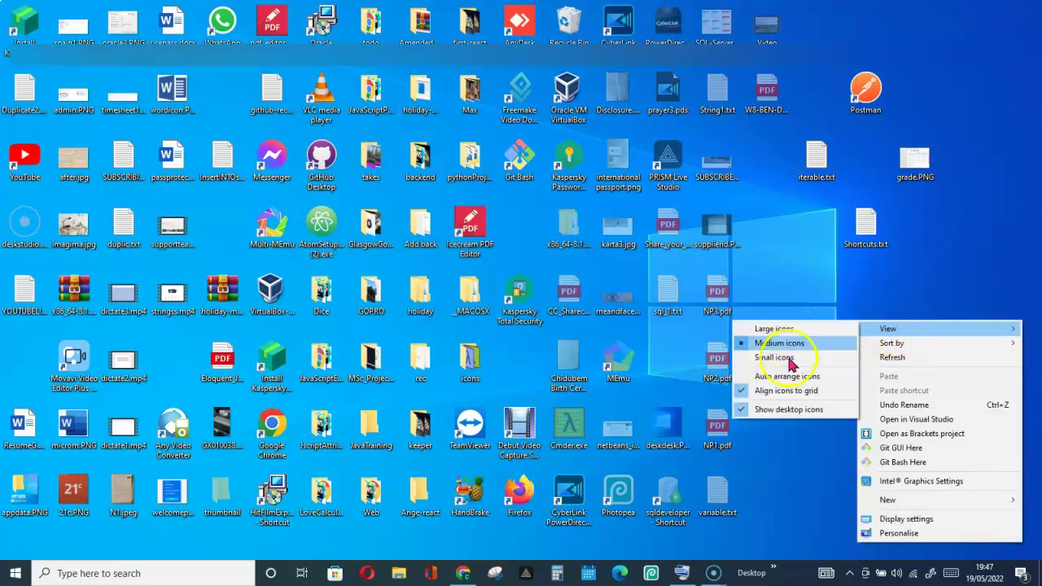
pyautogui.click(772, 412)
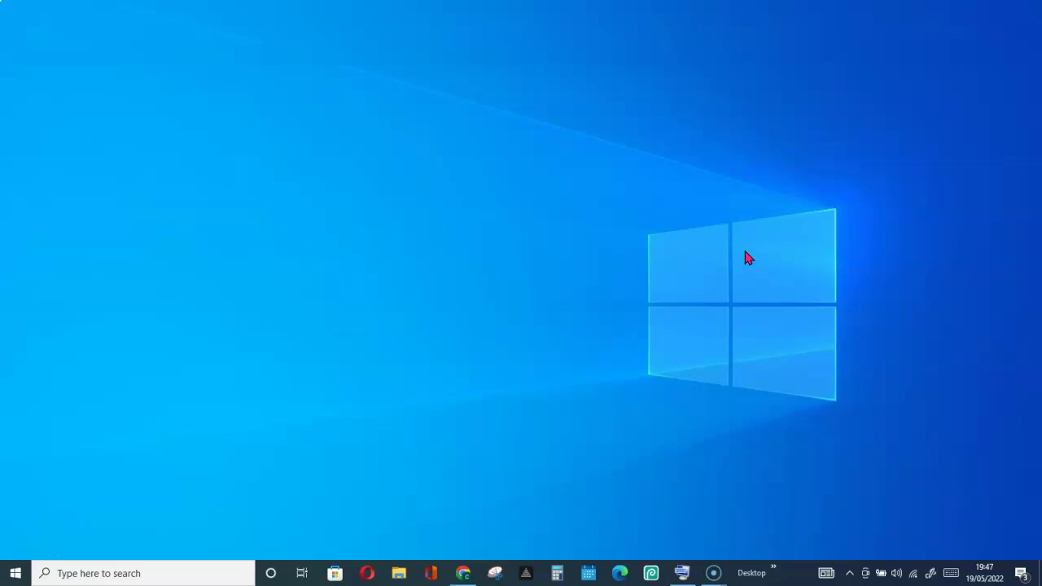
# Reopen the desktop menu to check the Sort by and View options.
pyautogui.rightClick(788, 267)
pyautogui.click(831, 283)
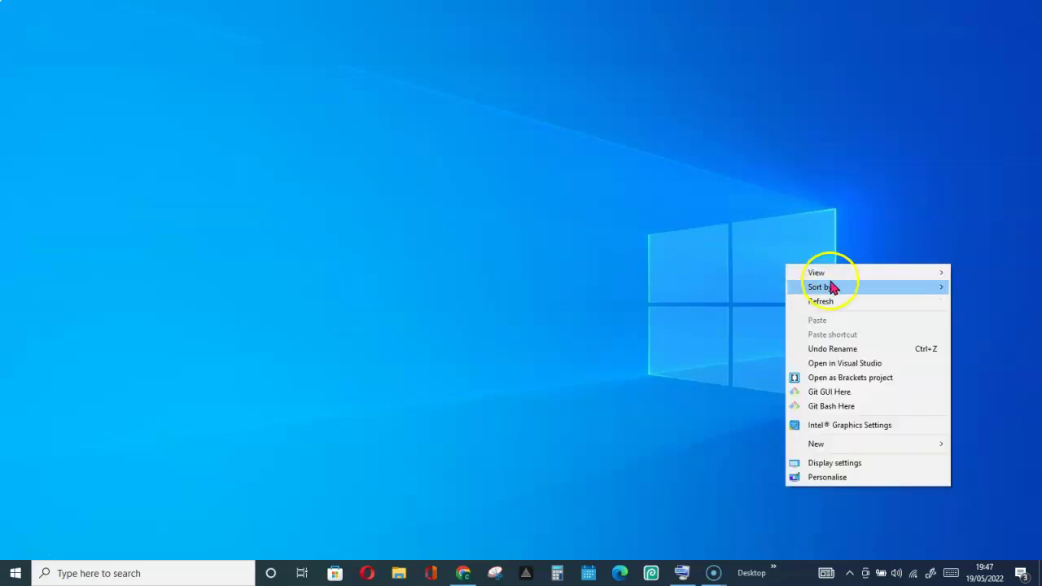
pyautogui.moveTo(820, 279)
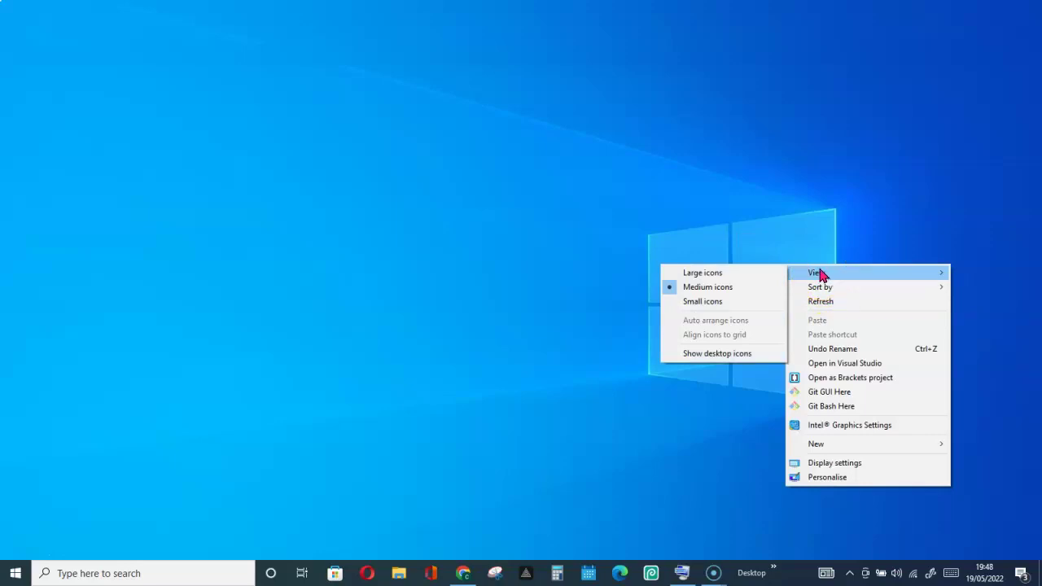
pyautogui.click(824, 273)
pyautogui.click(824, 274)
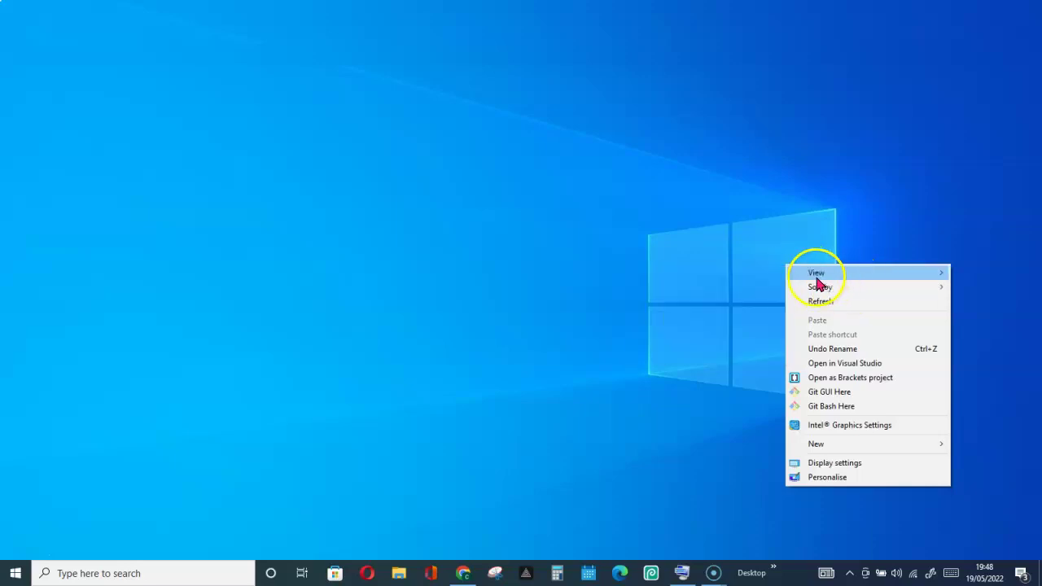
# Restore the desktop icons, then tick and apply Hidden on the Postman shortcut's General tab.
pyautogui.click(716, 354)
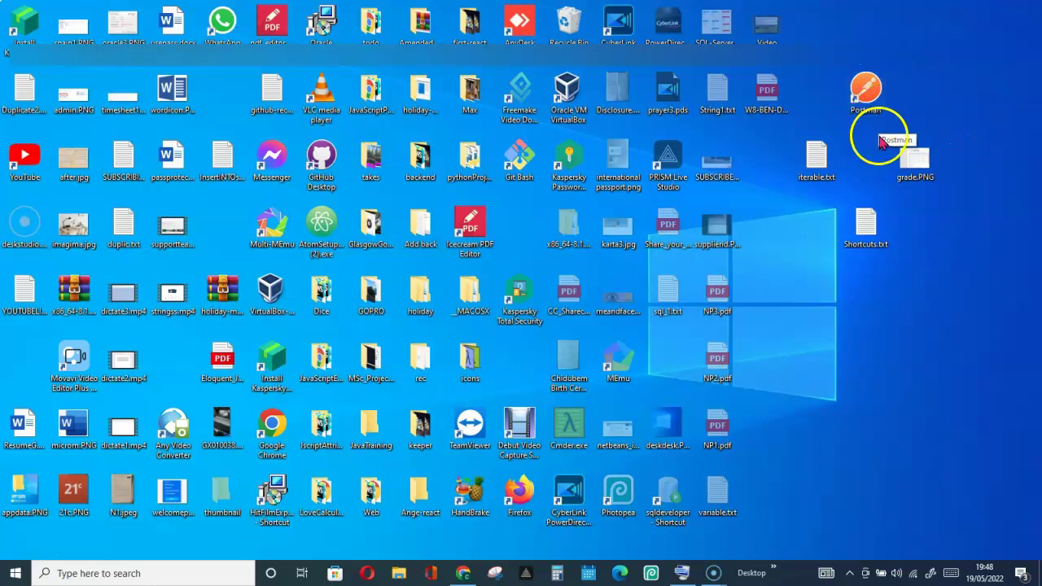
pyautogui.doubleClick(868, 99)
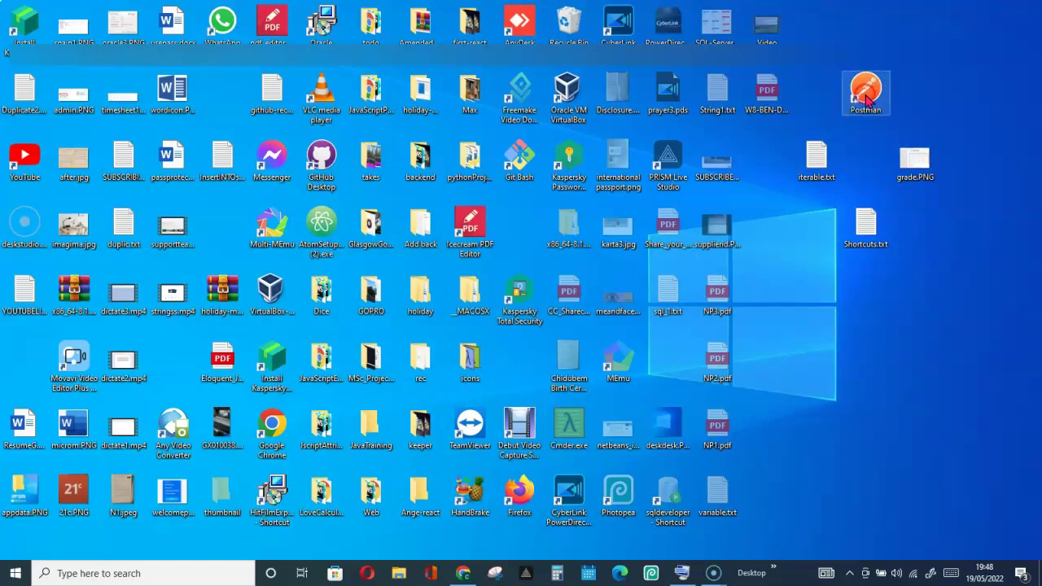
pyautogui.rightClick(866, 93)
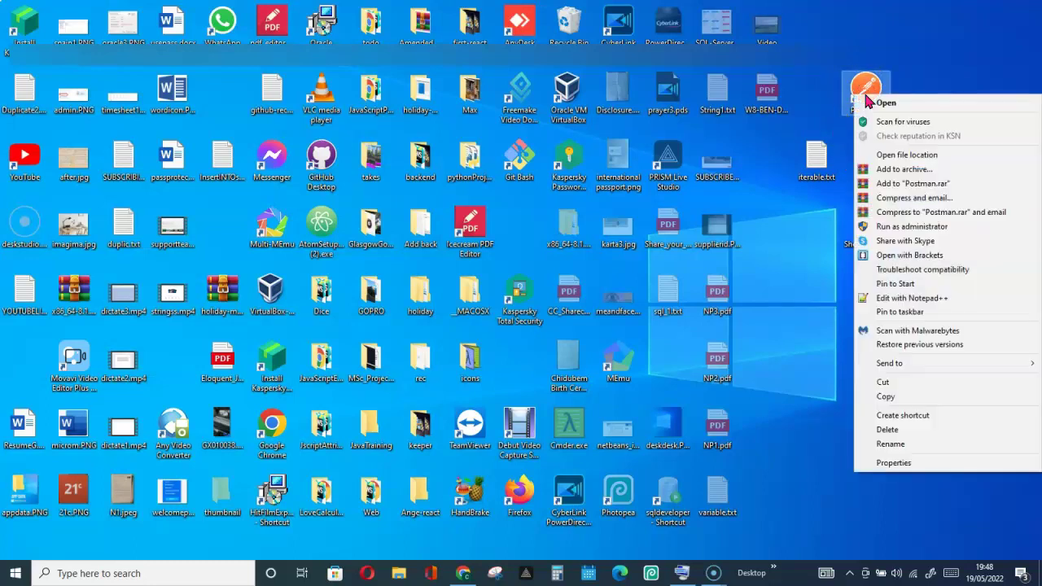
pyautogui.click(896, 463)
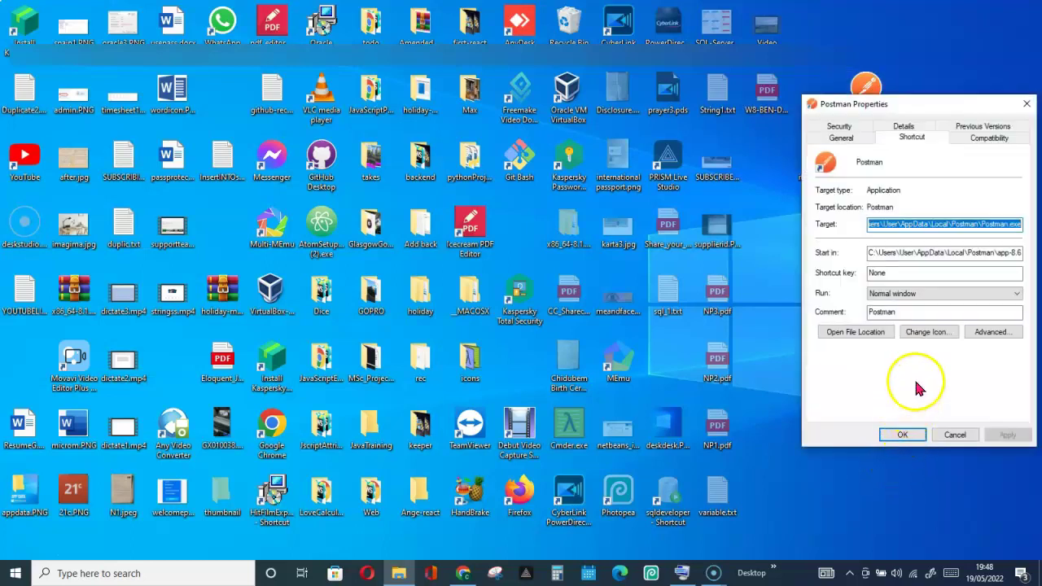
pyautogui.click(842, 139)
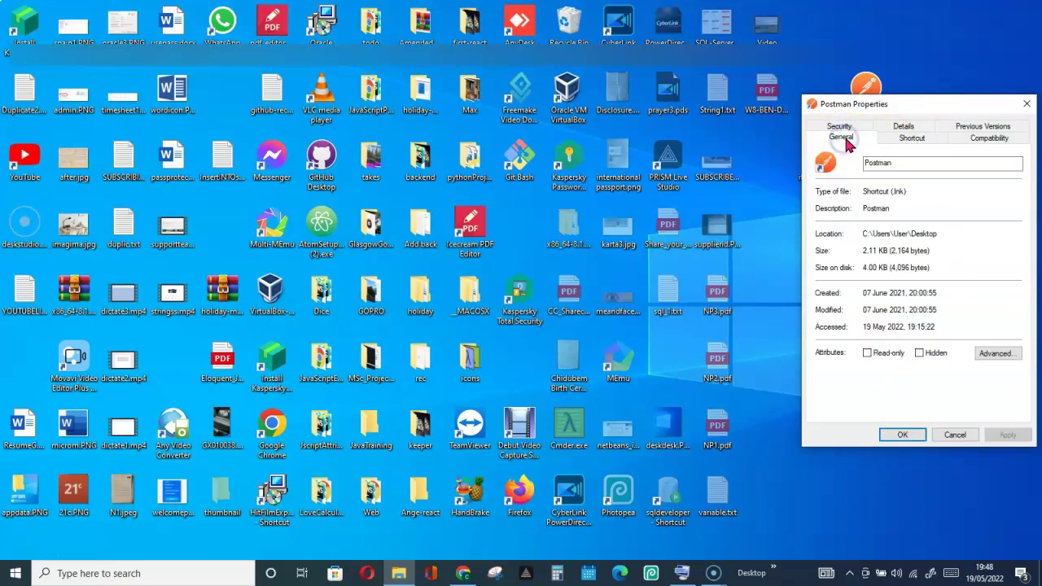
pyautogui.click(919, 353)
pyautogui.click(1008, 436)
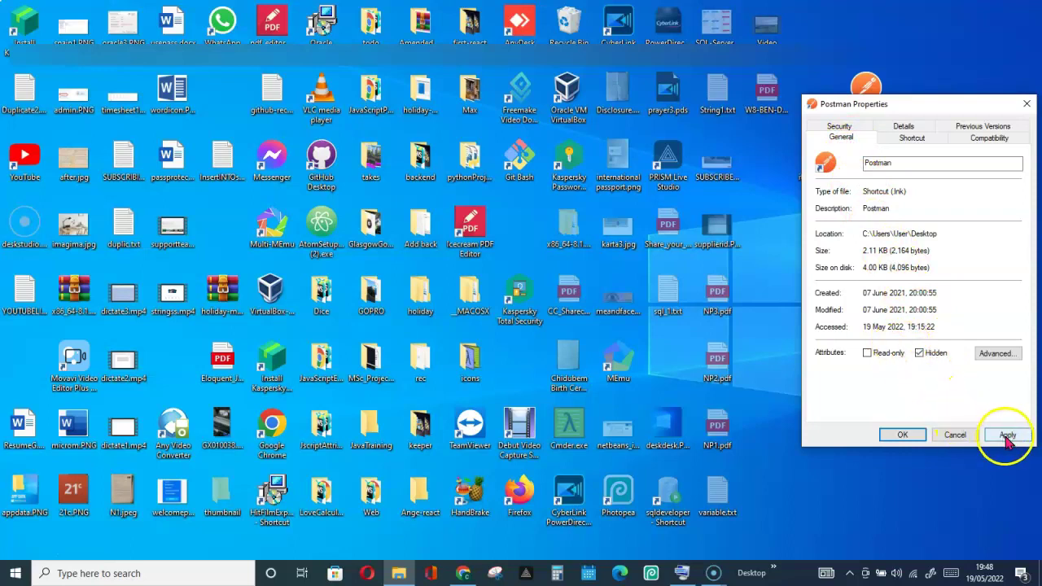
pyautogui.click(902, 435)
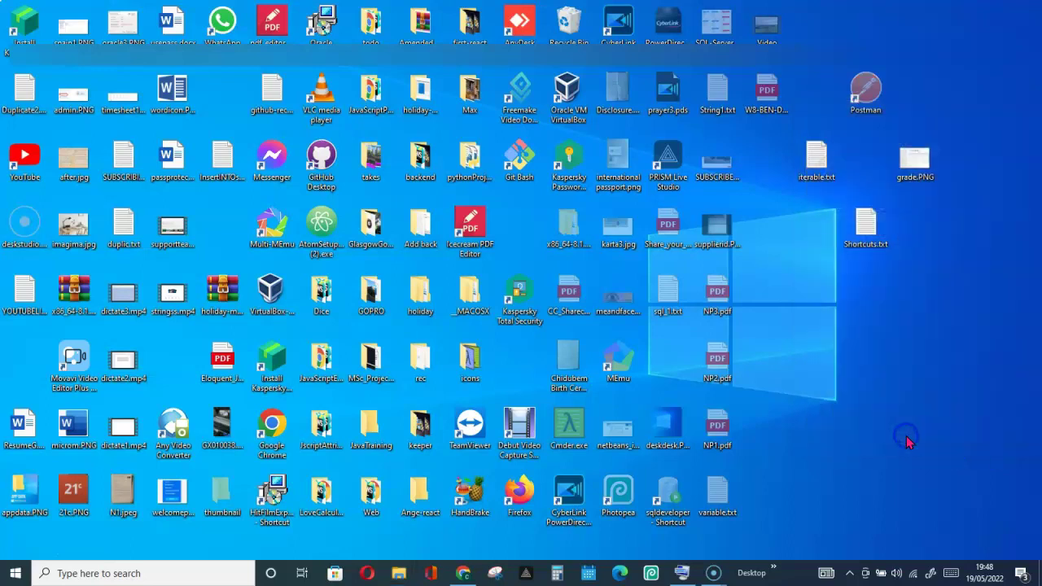
pyautogui.click(865, 99)
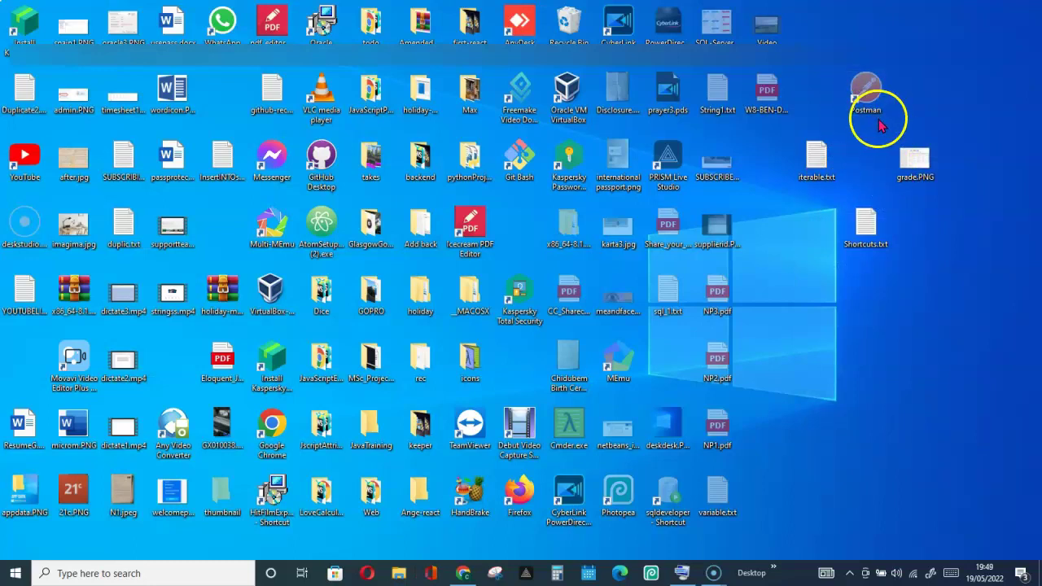
pyautogui.click(880, 118)
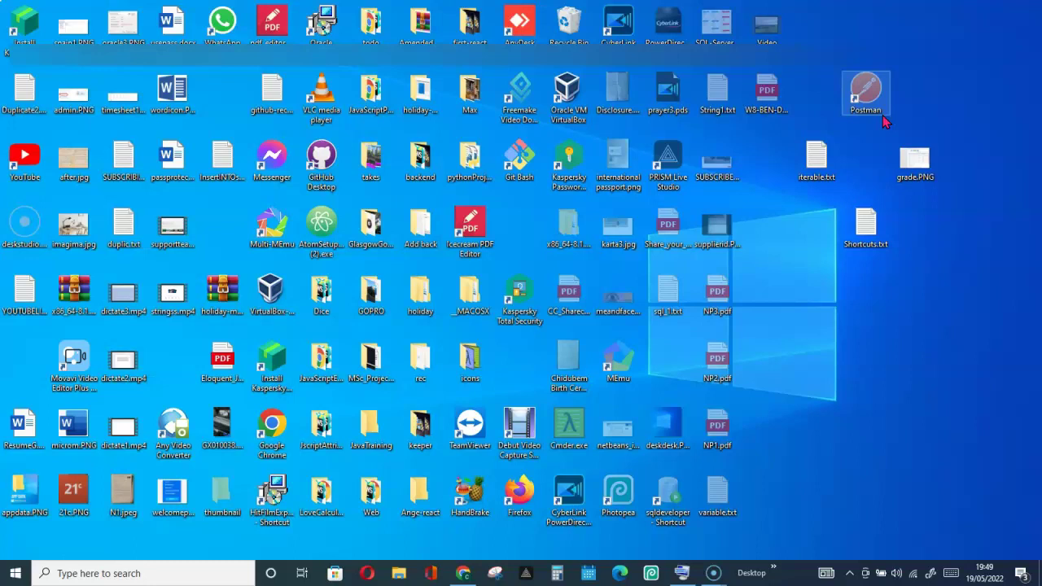
pyautogui.click(888, 121)
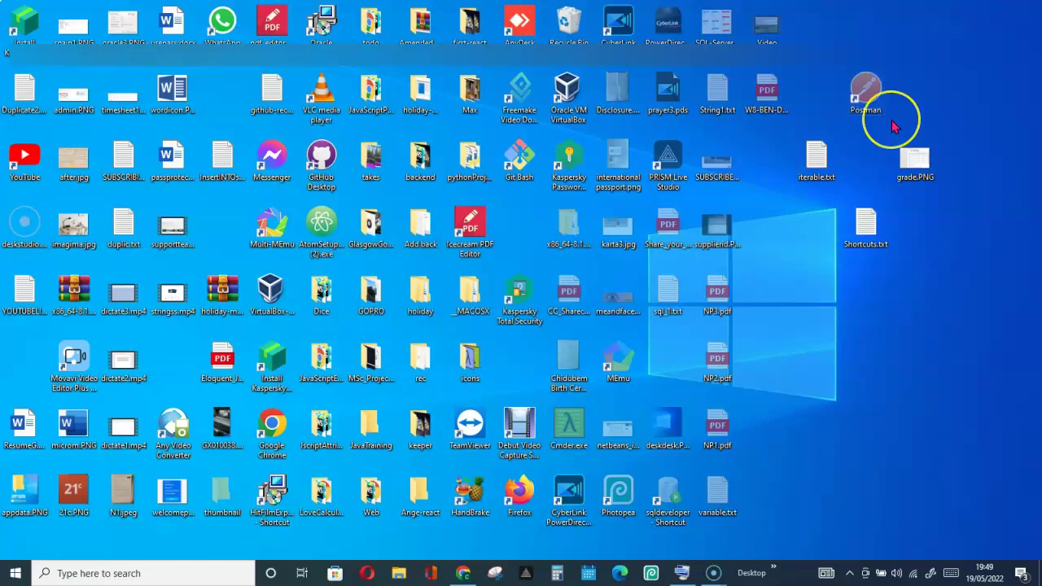
# Bring up the On-Screen Keyboard and press Win+E on it to launch File Explorer.
pyautogui.click(404, 575)
pyautogui.click(405, 575)
pyautogui.click(680, 570)
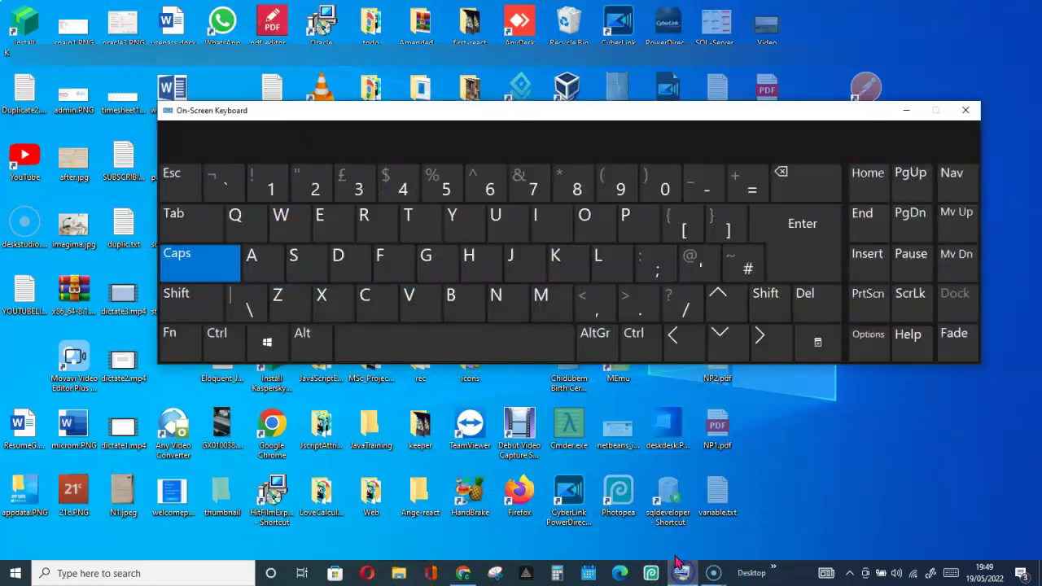
pyautogui.click(268, 345)
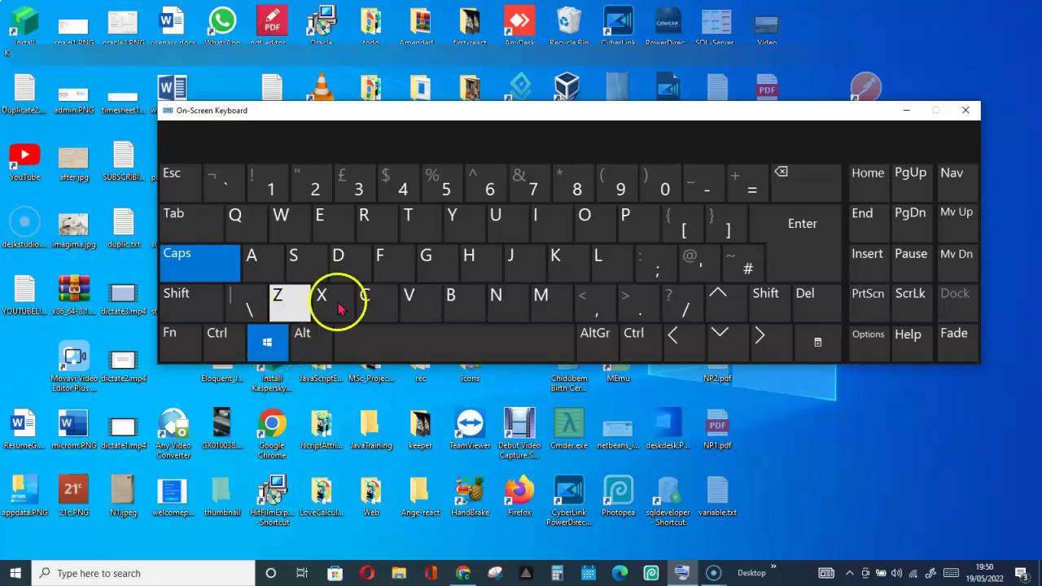
pyautogui.click(324, 222)
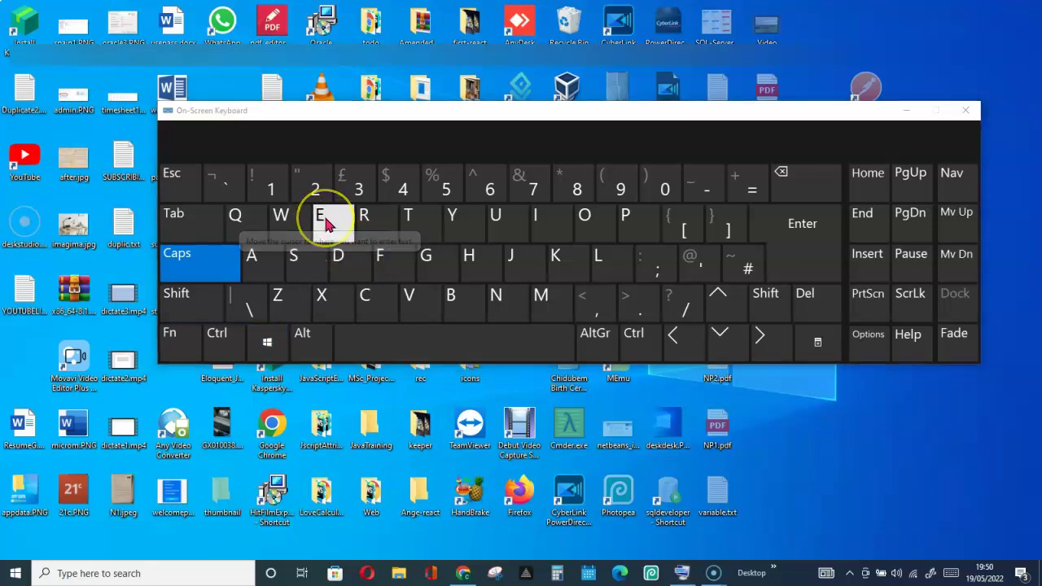
# Minimise the keyboard and select Don't show hidden files, folders or drives in Folder Options.
pyautogui.click(906, 108)
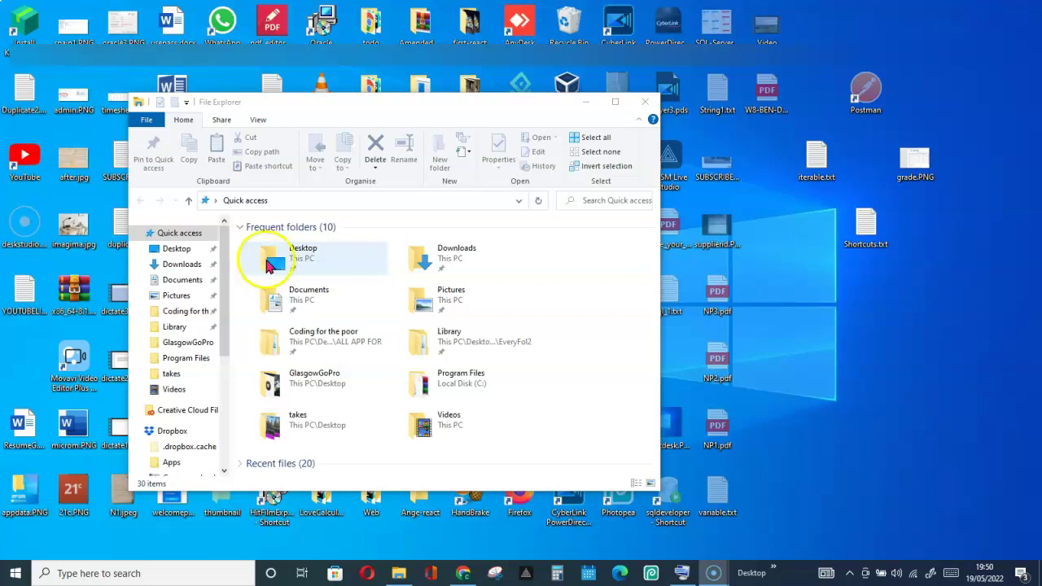
pyautogui.click(259, 124)
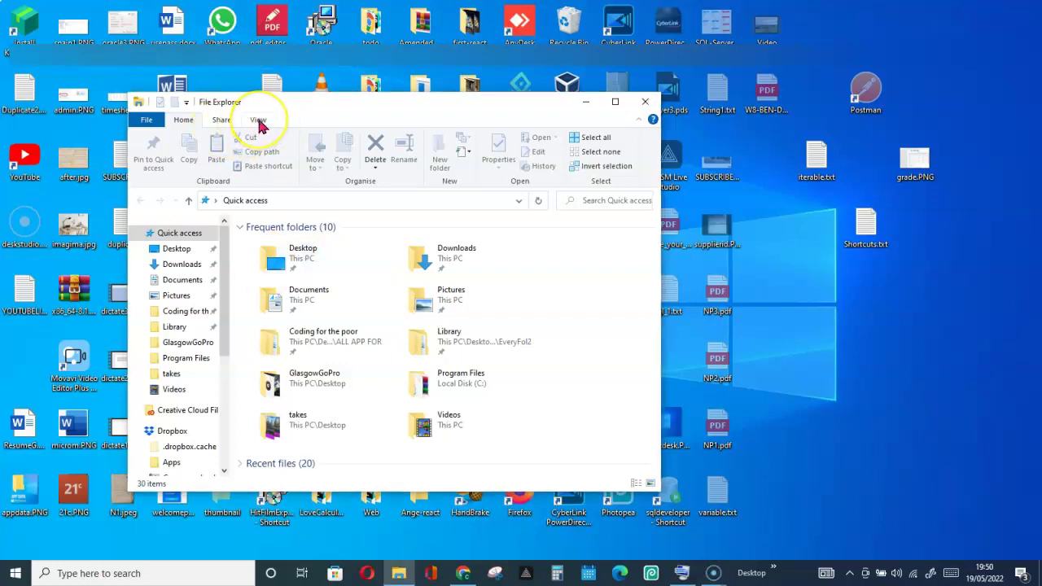
pyautogui.click(259, 121)
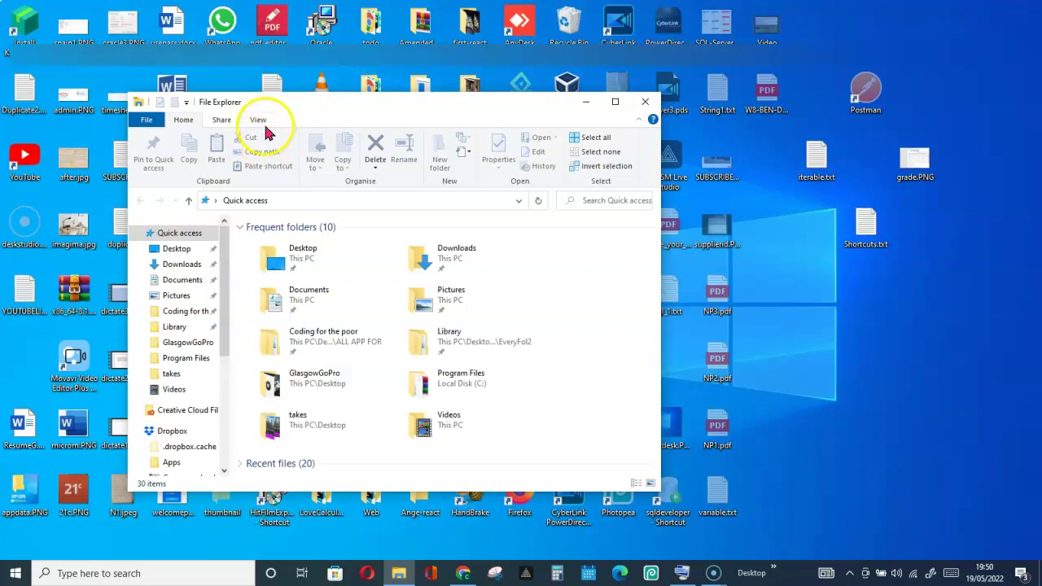
pyautogui.click(599, 158)
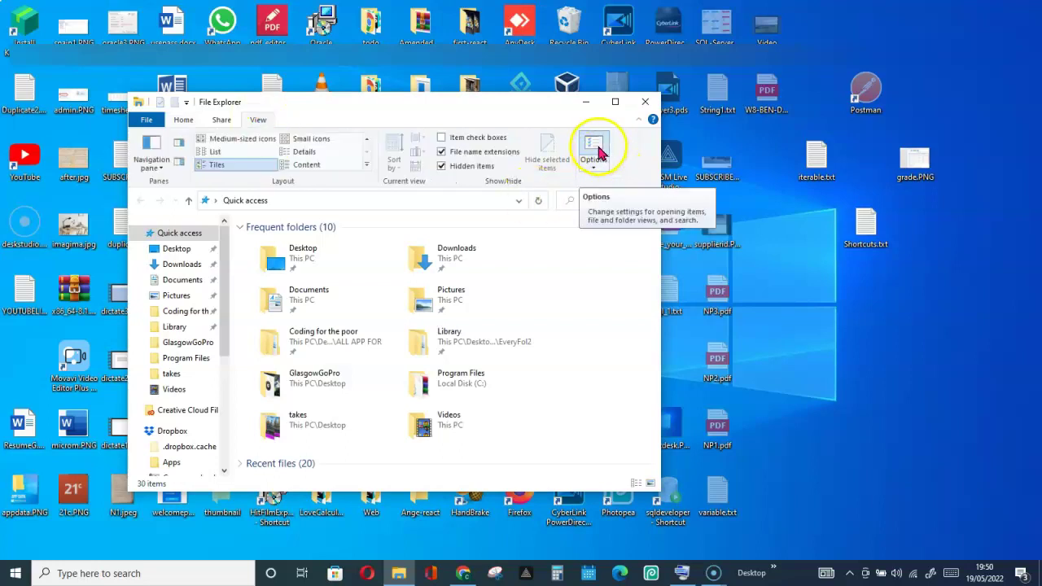
pyautogui.click(601, 160)
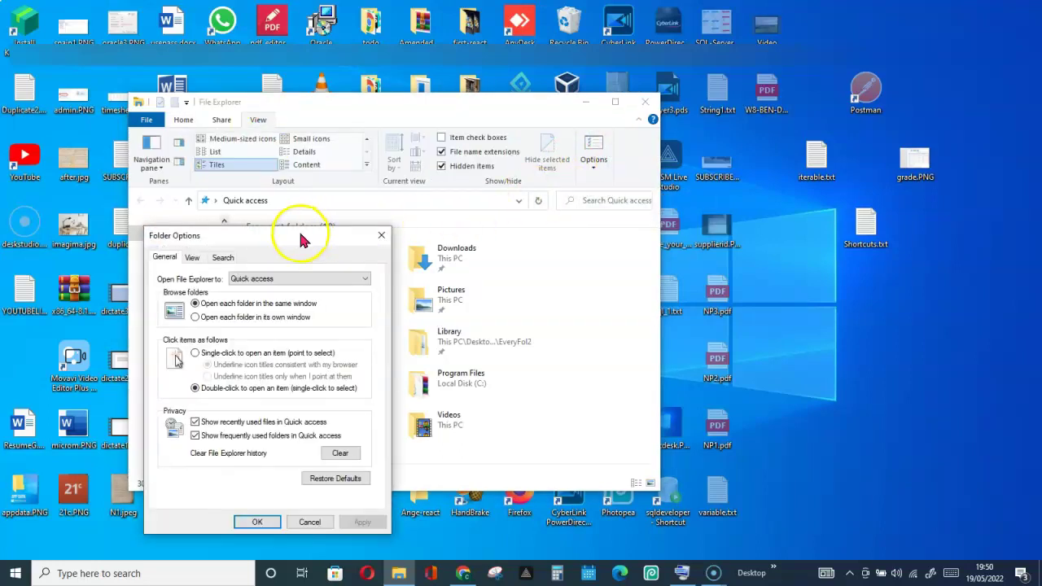
pyautogui.moveTo(301, 236); pyautogui.dragTo(466, 143)
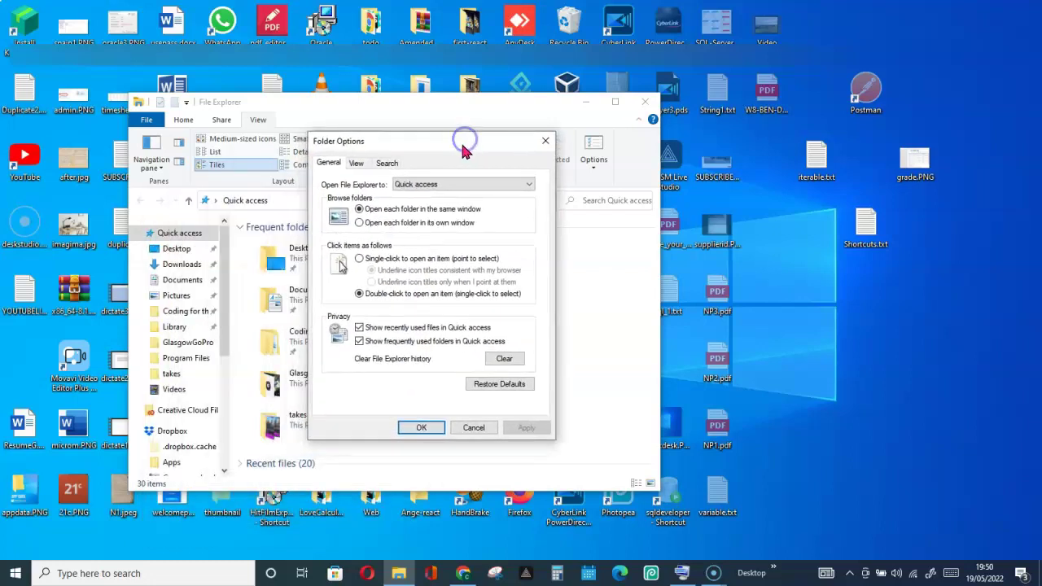
pyautogui.click(359, 165)
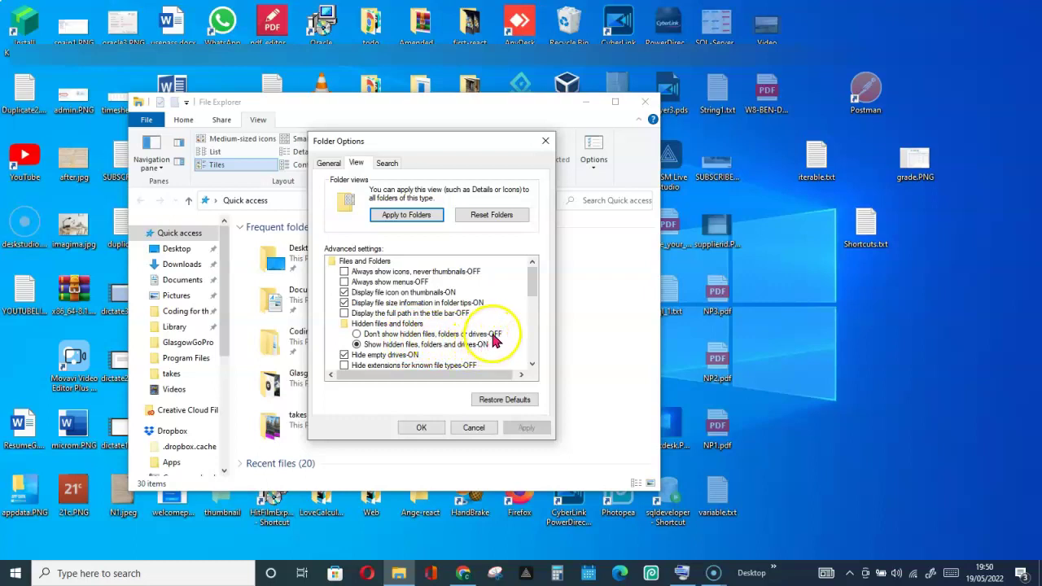
pyautogui.click(357, 335)
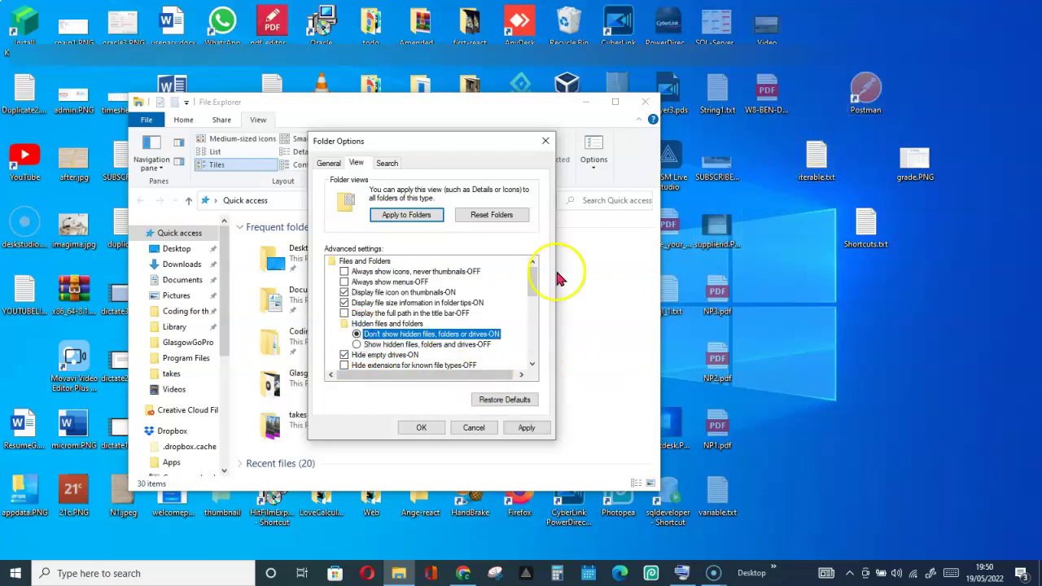
pyautogui.click(527, 429)
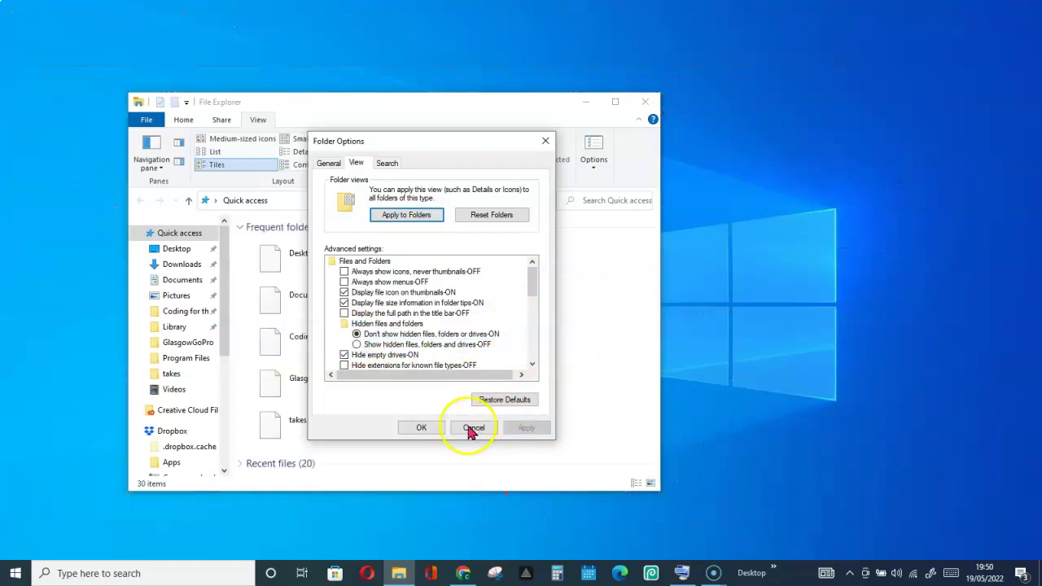
pyautogui.click(422, 429)
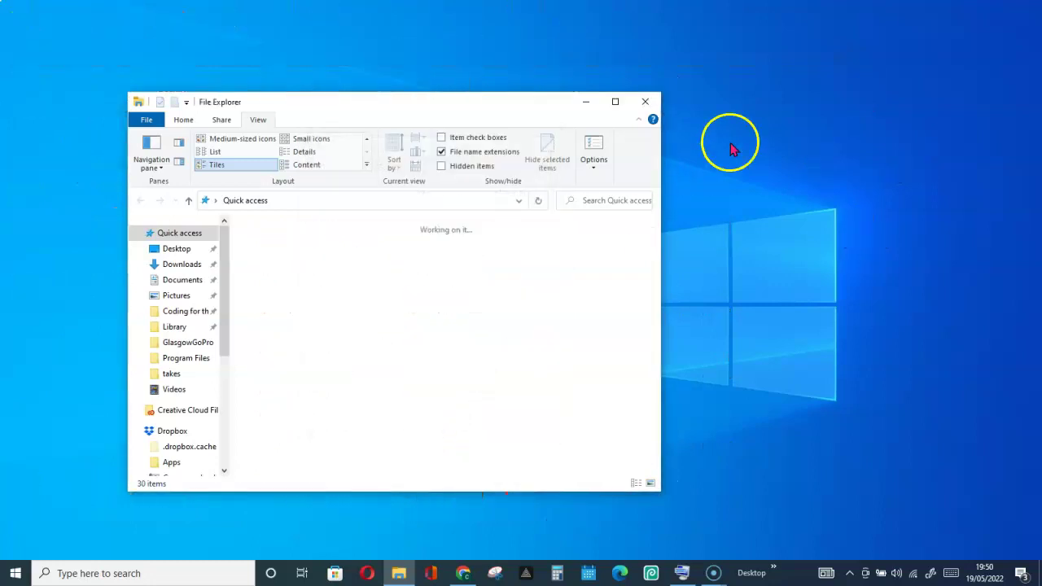
# Select iterable.txt, grade.PNG and Shortcuts.txt together and apply Hidden in their Properties.
pyautogui.click(587, 104)
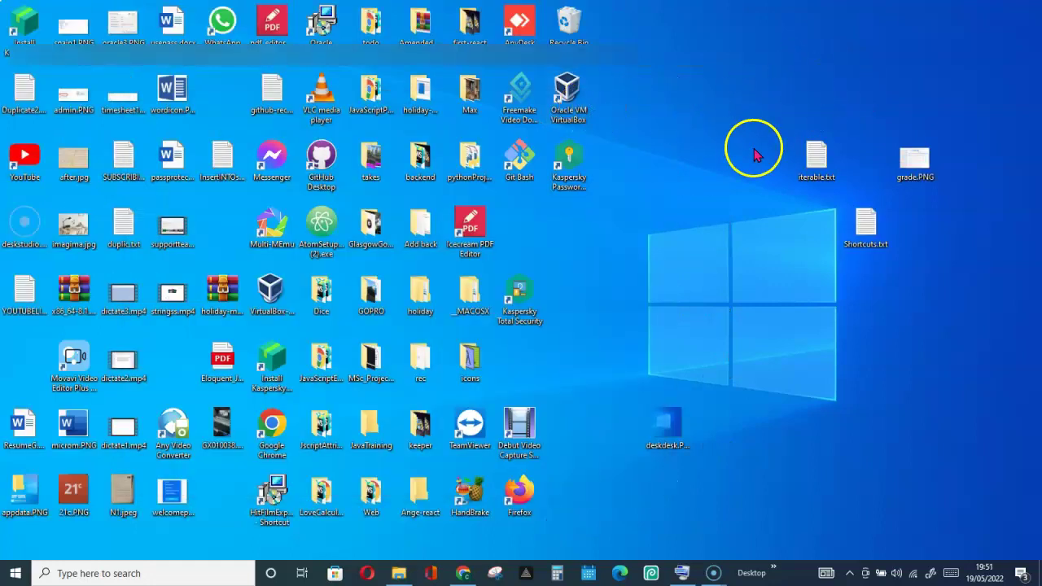
pyautogui.moveTo(865, 144); pyautogui.dragTo(957, 277)
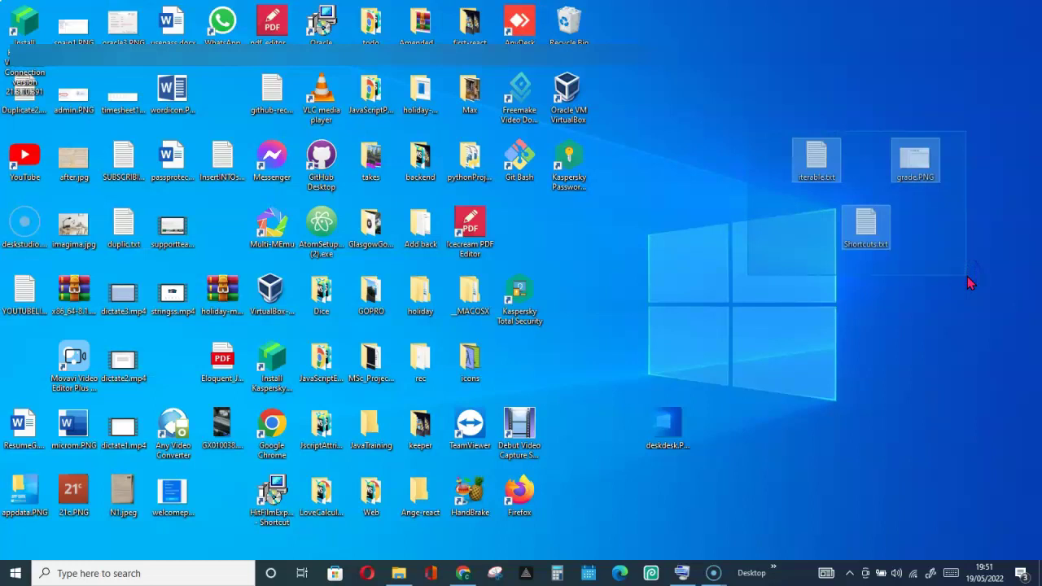
pyautogui.moveTo(969, 283); pyautogui.dragTo(961, 280)
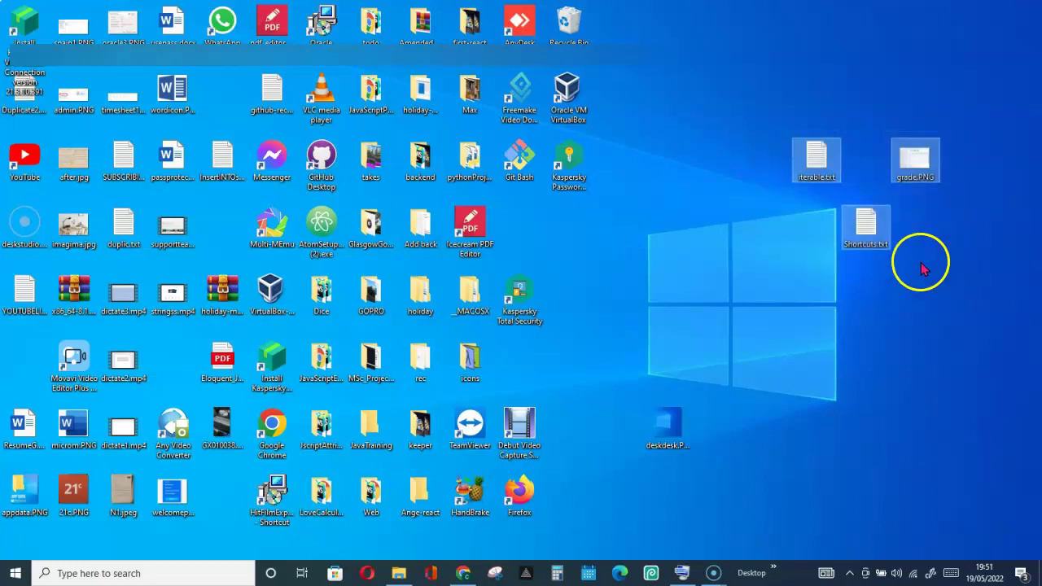
pyautogui.moveTo(802, 167); pyautogui.dragTo(802, 167)
pyautogui.rightClick(802, 162)
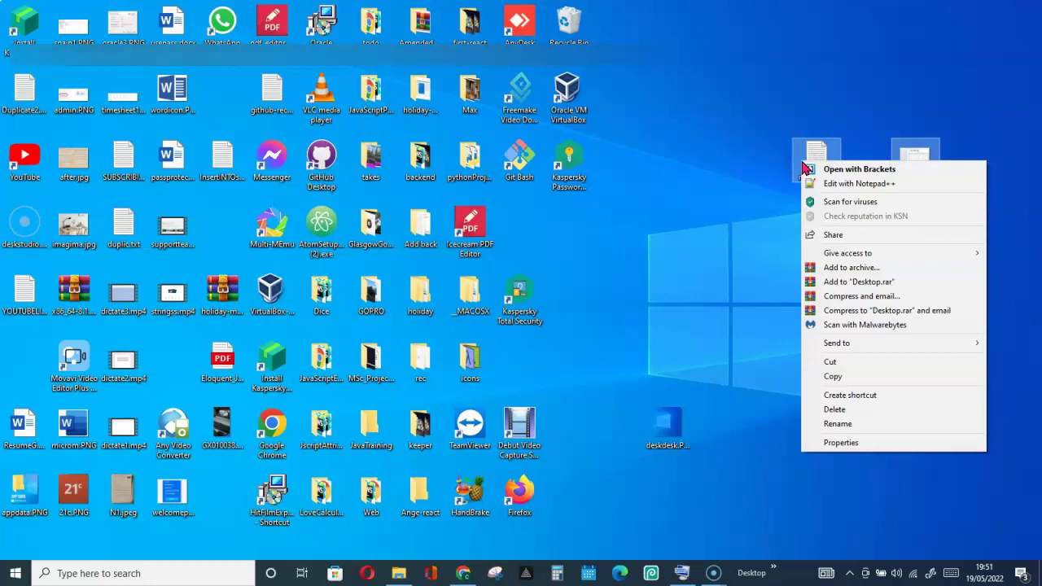
pyautogui.click(841, 442)
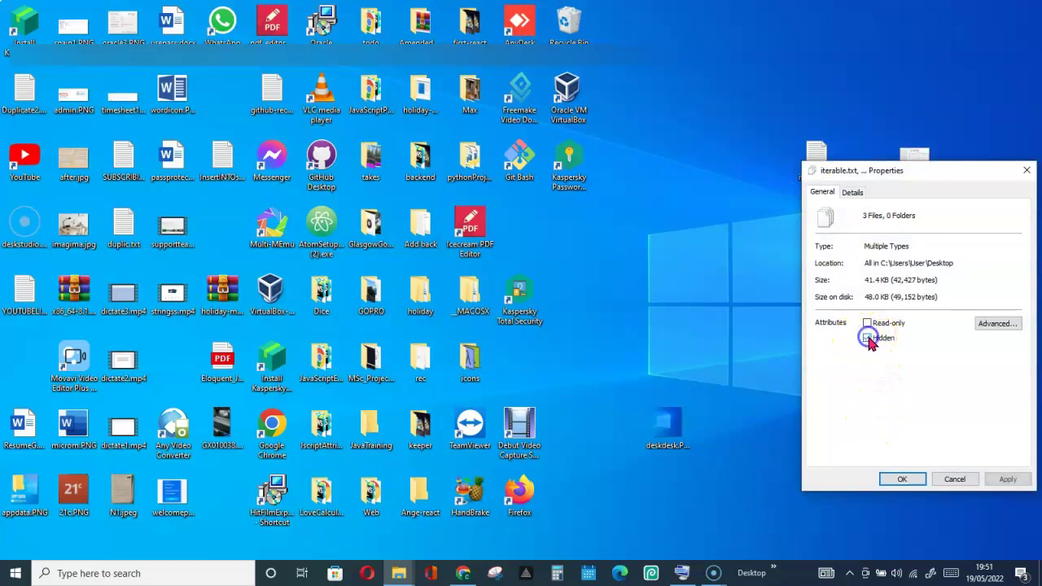
pyautogui.click(1007, 478)
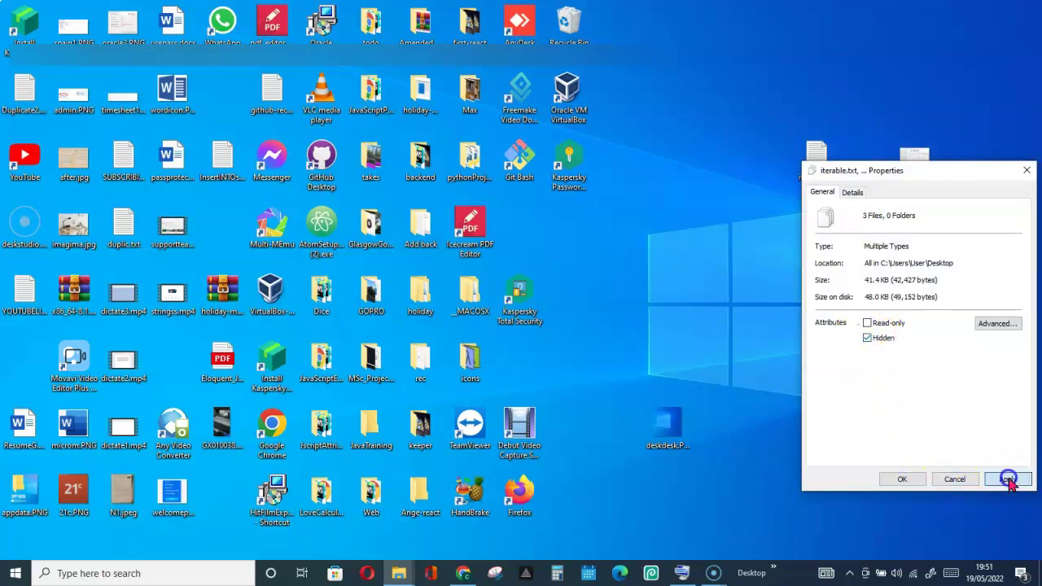
pyautogui.click(904, 479)
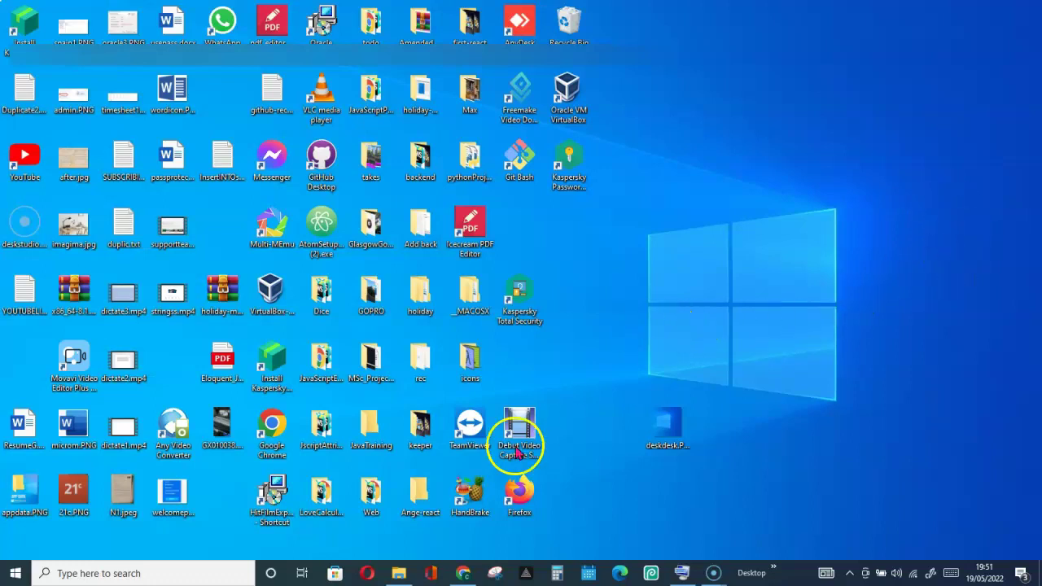
# Restore File Explorer and apply Show hidden files, folders and drives in Folder Options.
pyautogui.click(401, 575)
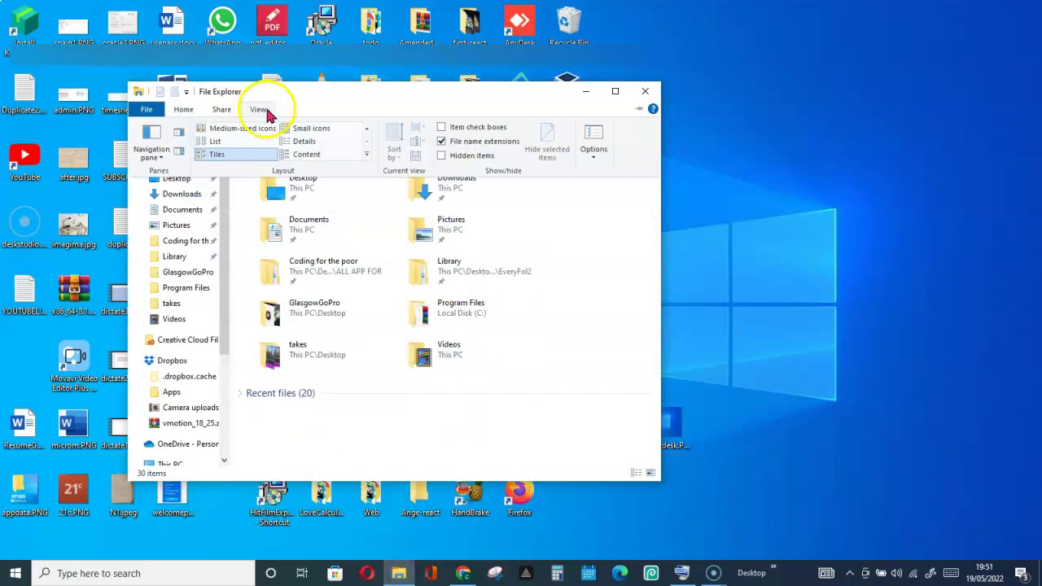
pyautogui.click(598, 153)
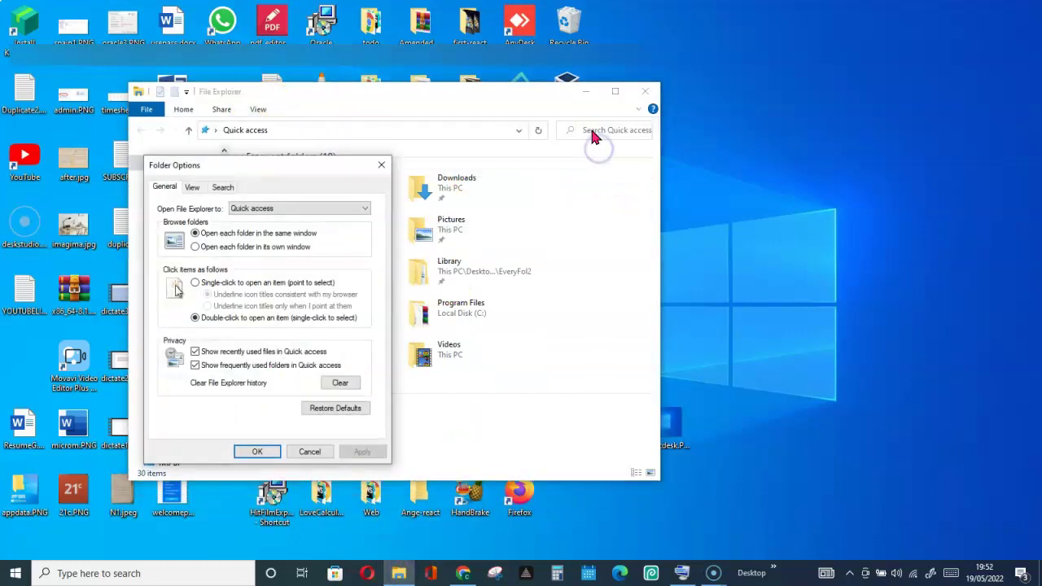
pyautogui.moveTo(305, 169); pyautogui.dragTo(494, 136)
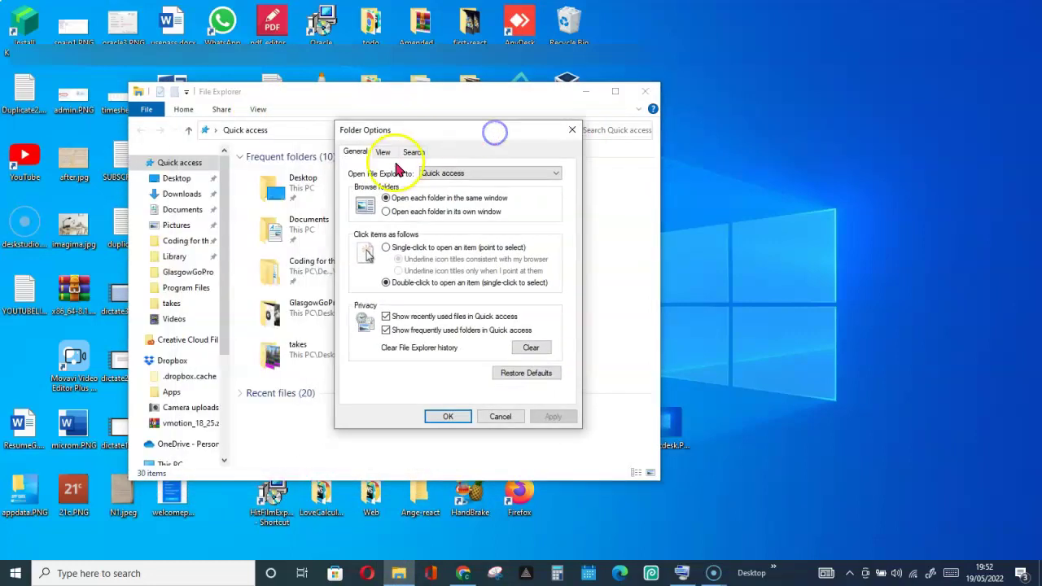
pyautogui.click(383, 154)
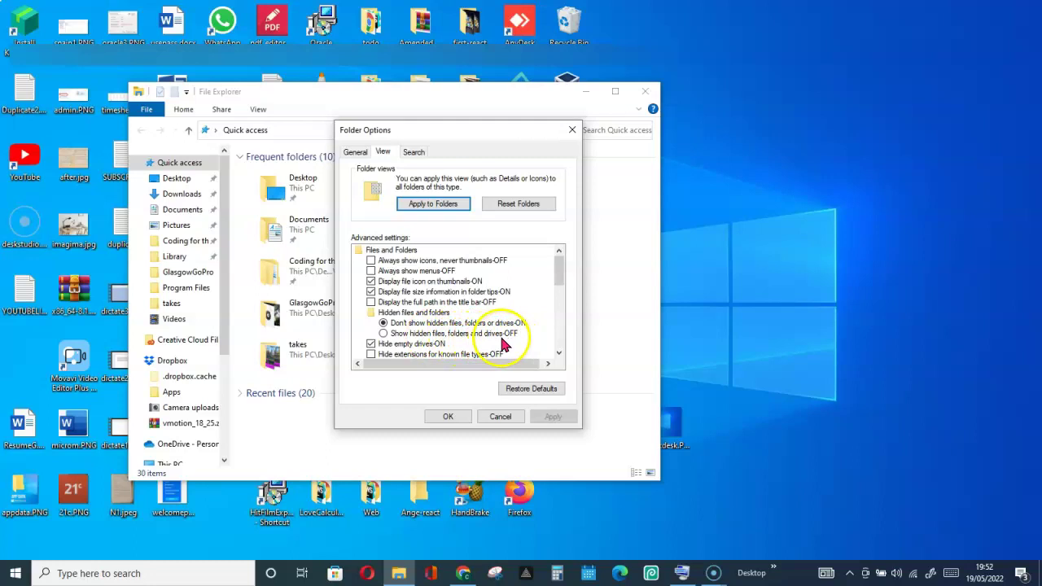
pyautogui.click(385, 335)
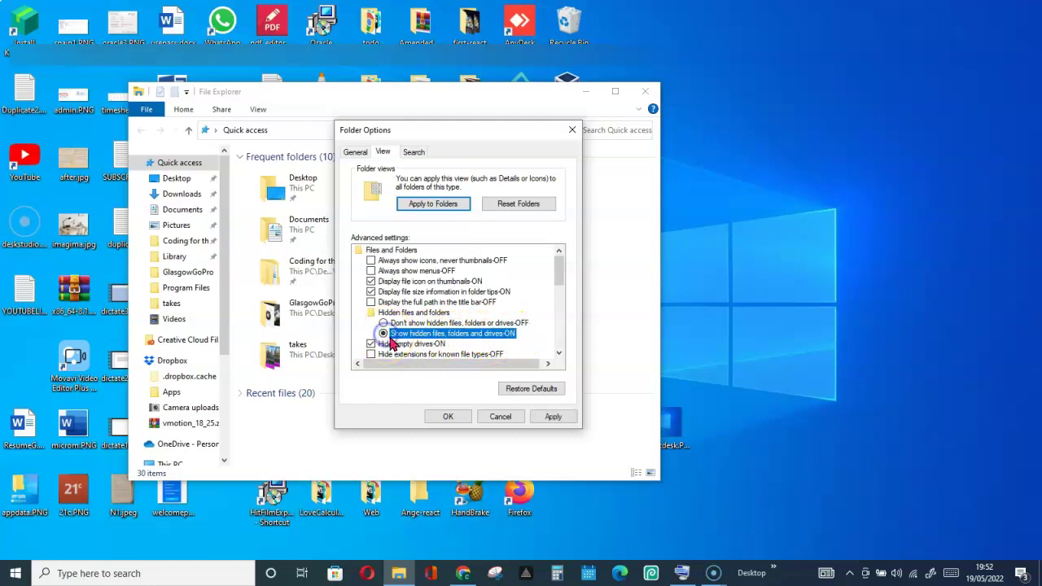
pyautogui.click(551, 416)
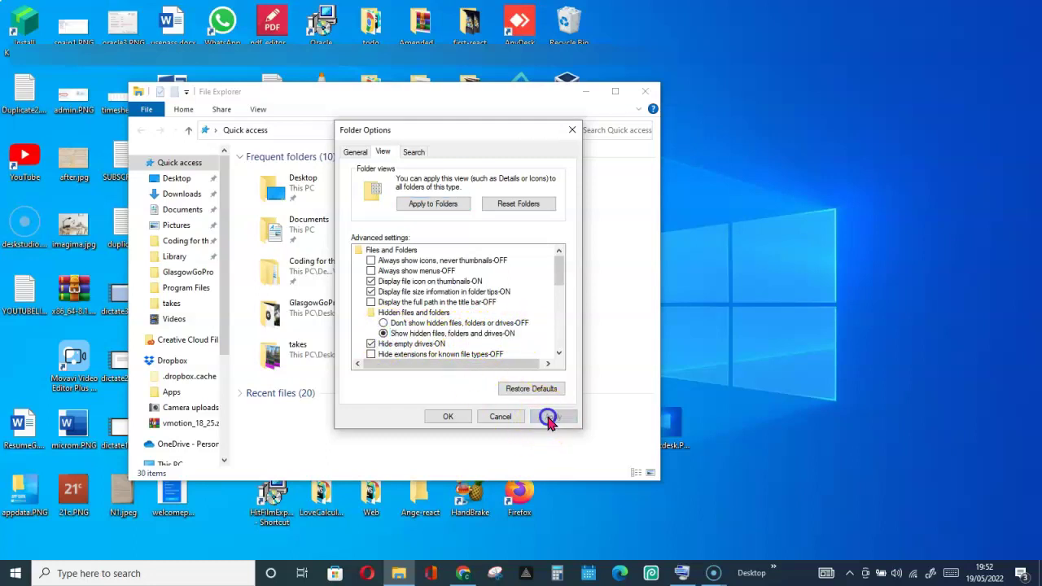
pyautogui.click(448, 417)
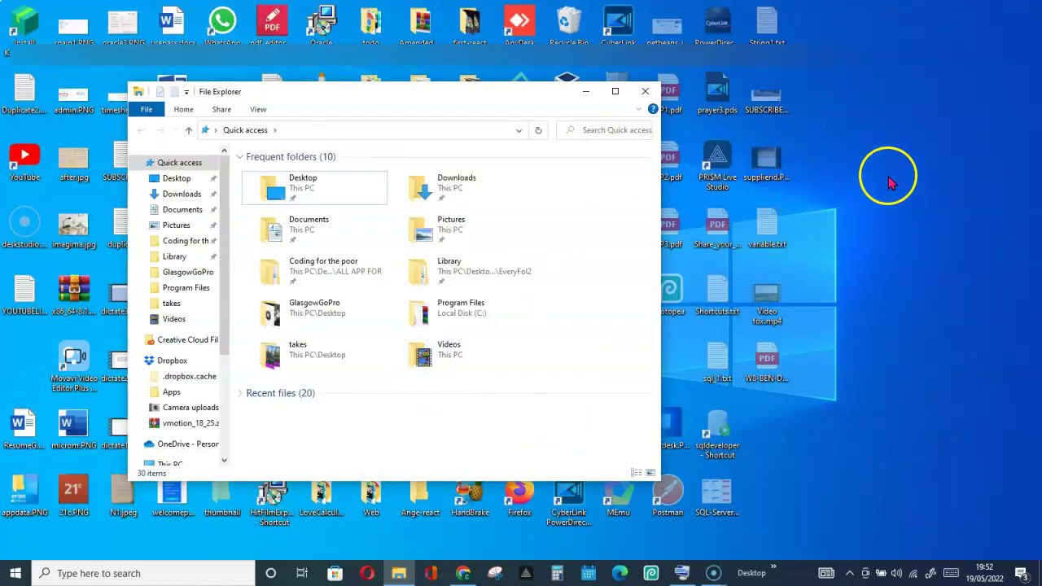
# Close File Explorer, move Postman to the upper right, and clear its Hidden attribute.
pyautogui.click(643, 92)
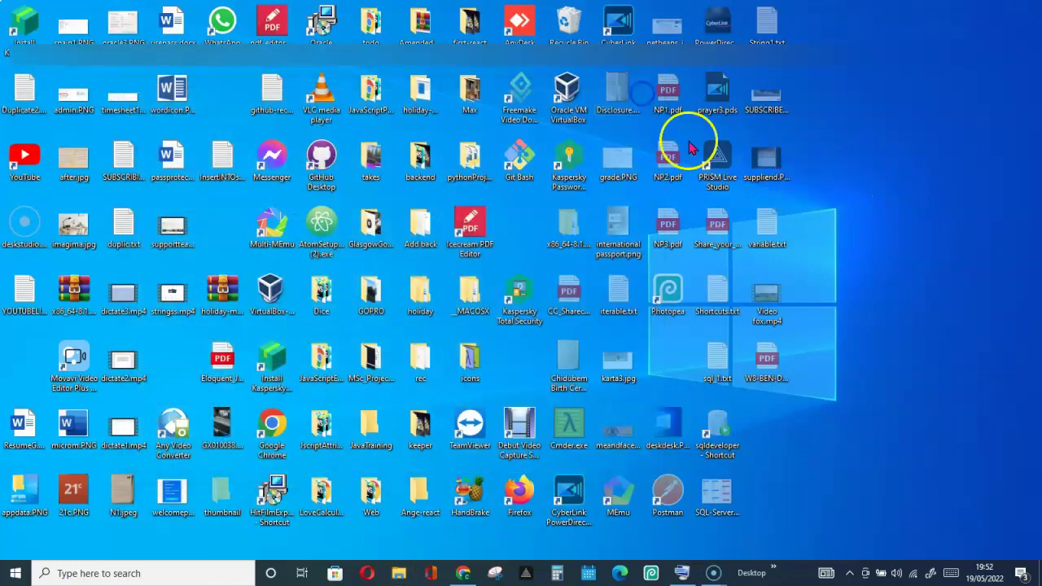
pyautogui.moveTo(668, 493); pyautogui.dragTo(866, 91)
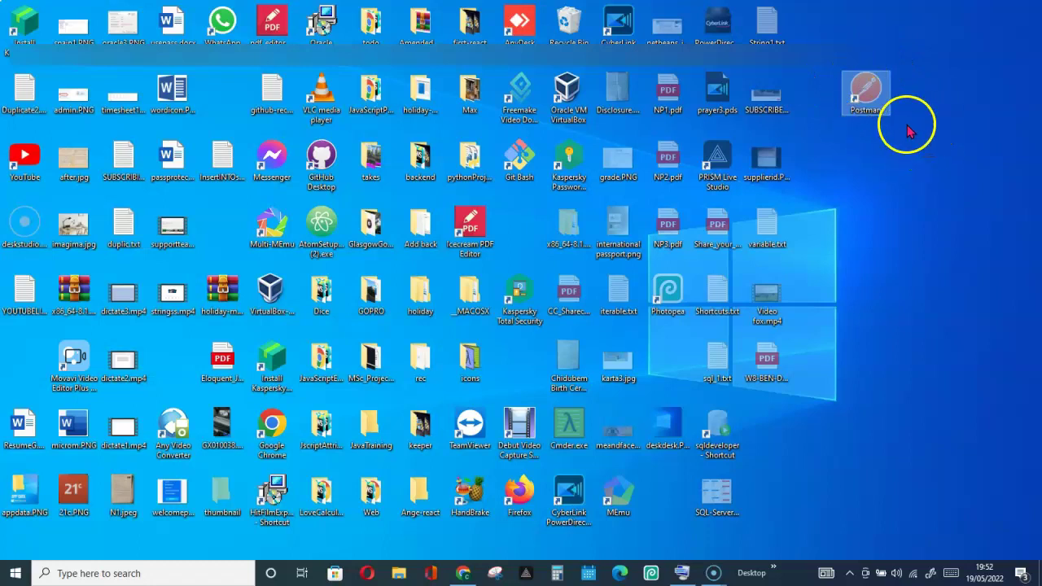
pyautogui.click(865, 102)
pyautogui.rightClick(865, 97)
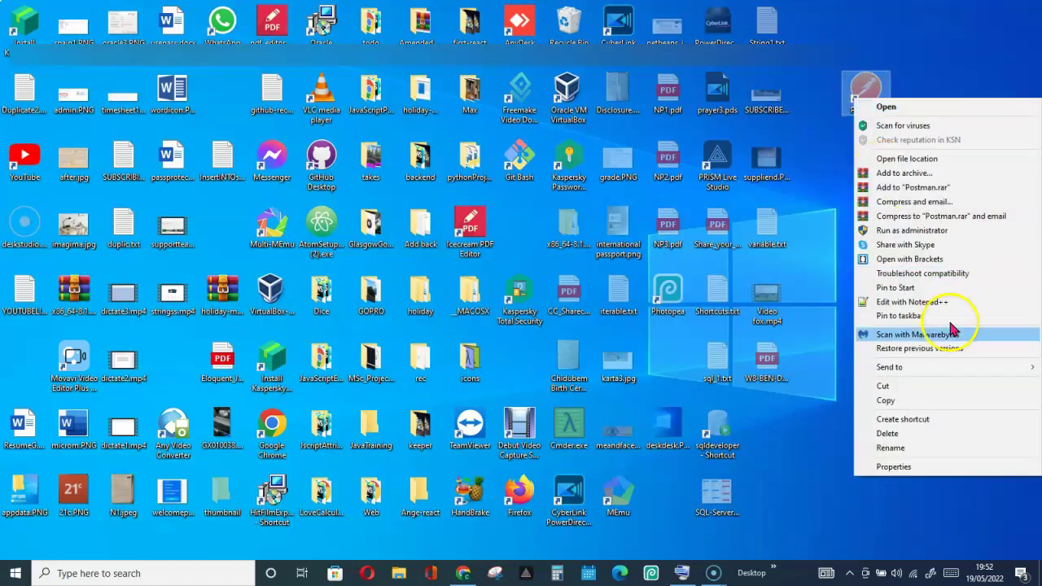
pyautogui.click(900, 469)
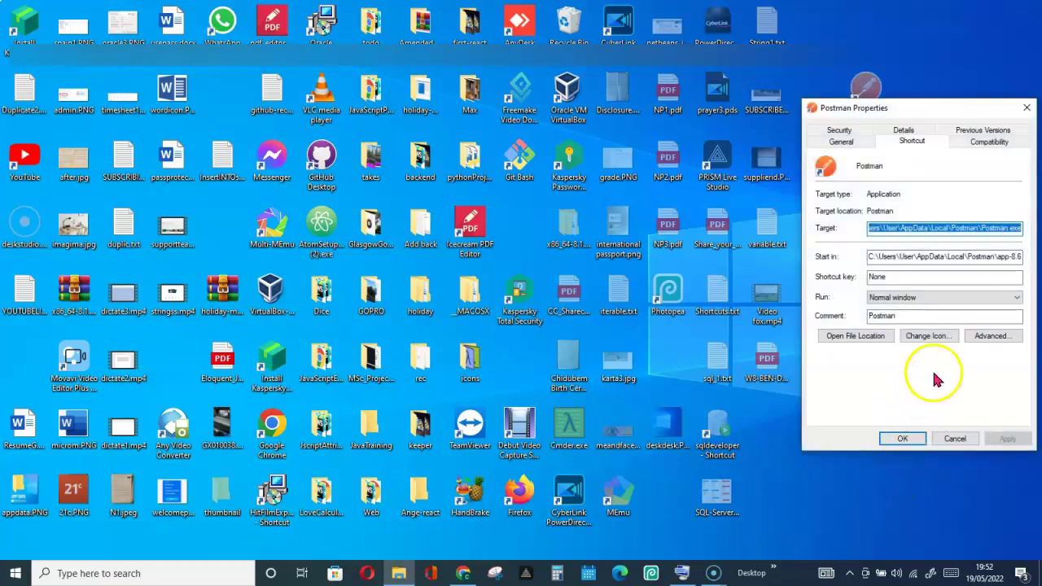
pyautogui.click(843, 143)
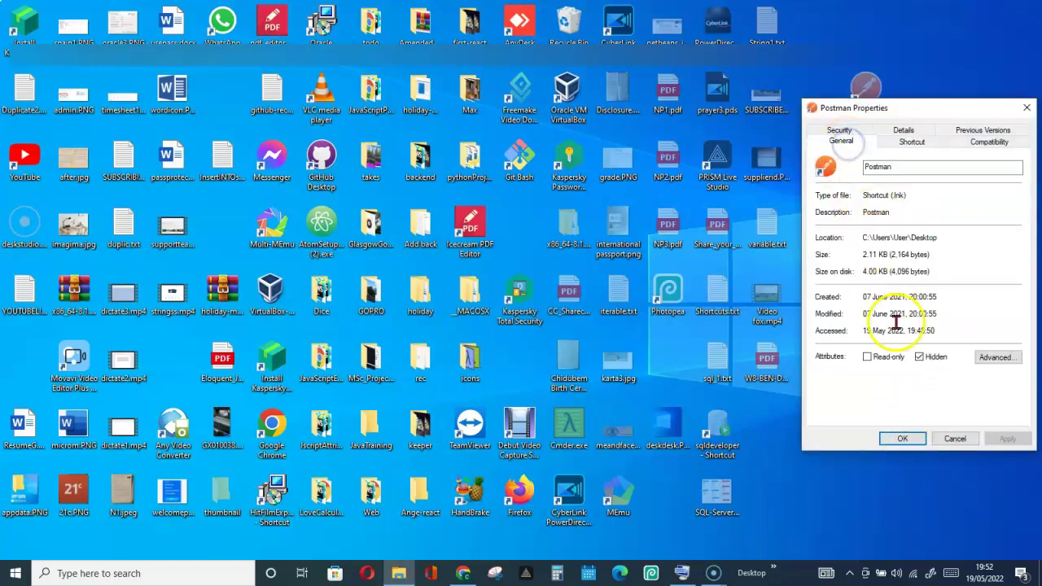
pyautogui.click(919, 357)
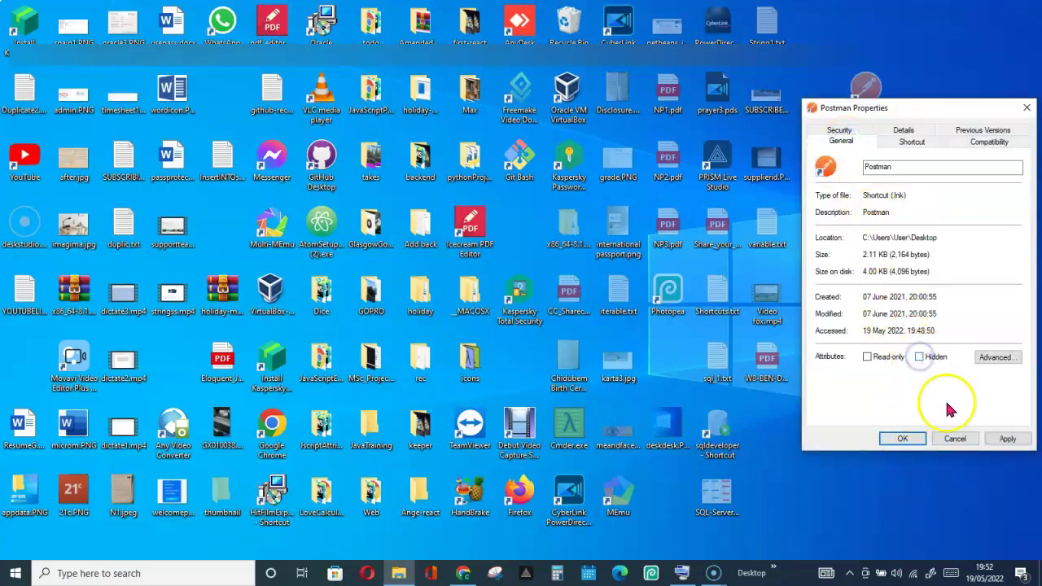
pyautogui.click(1007, 439)
pyautogui.click(905, 439)
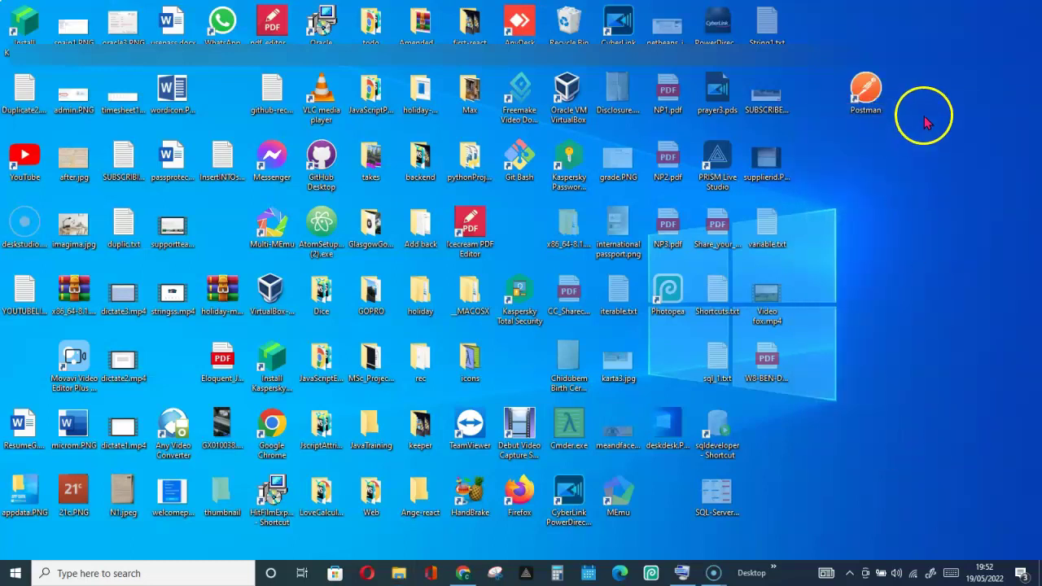
# Reposition the Postman icon near the top-right of the desktop.
pyautogui.moveTo(866, 89); pyautogui.dragTo(845, 46)
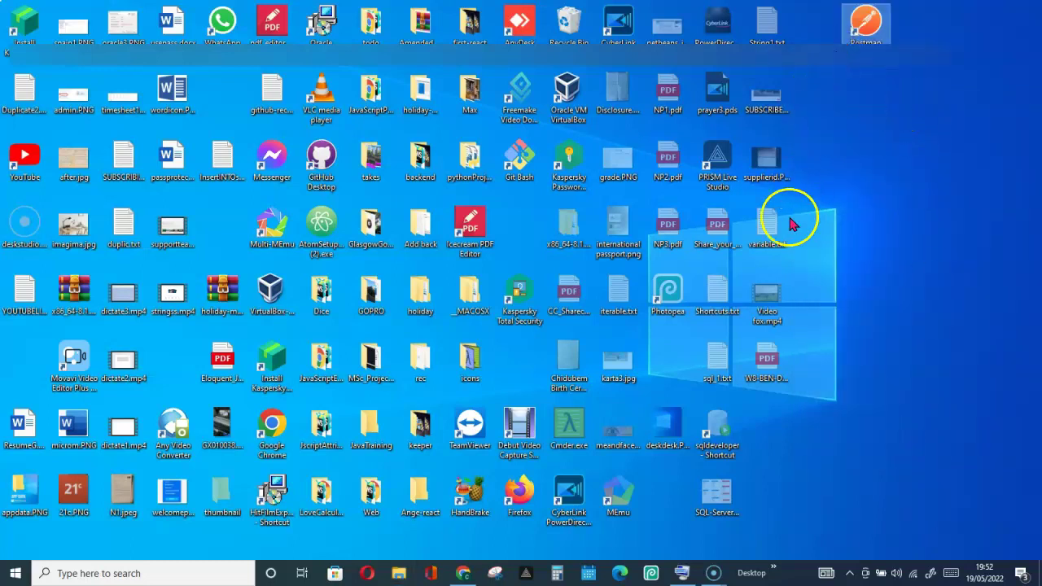
pyautogui.doubleClick(775, 226)
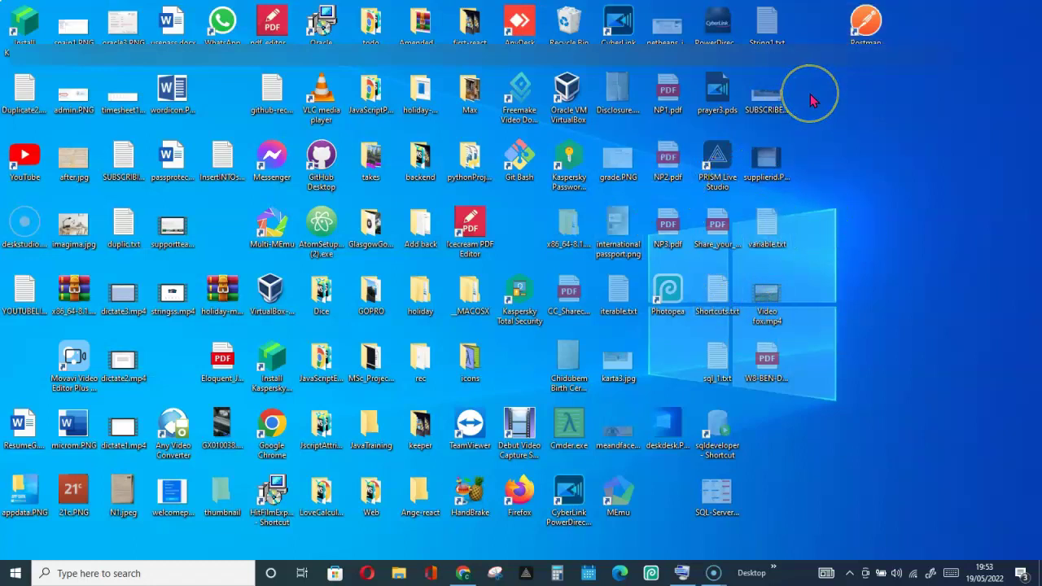
pyautogui.click(868, 36)
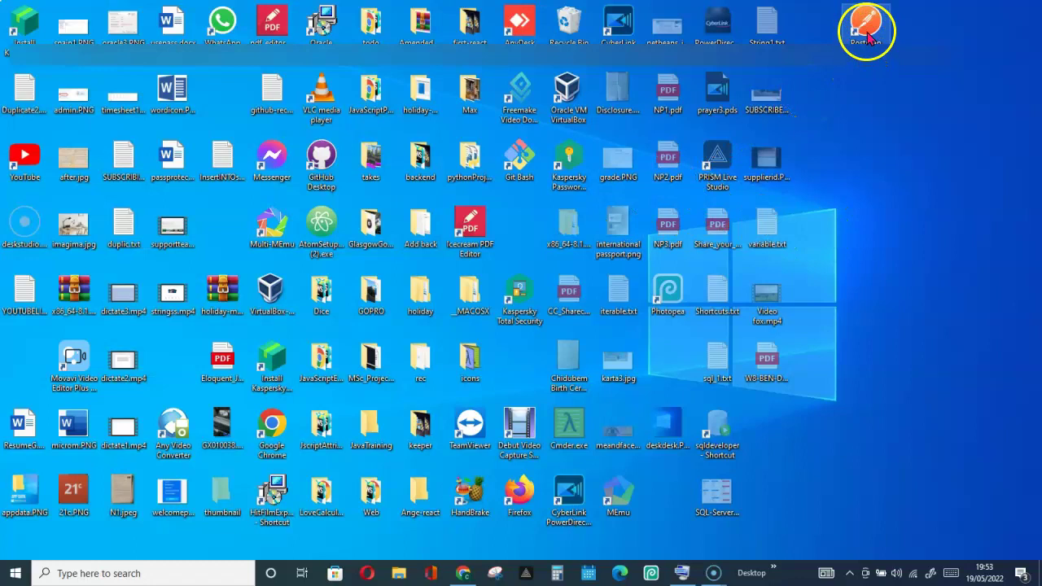
pyautogui.moveTo(868, 39); pyautogui.dragTo(925, 96)
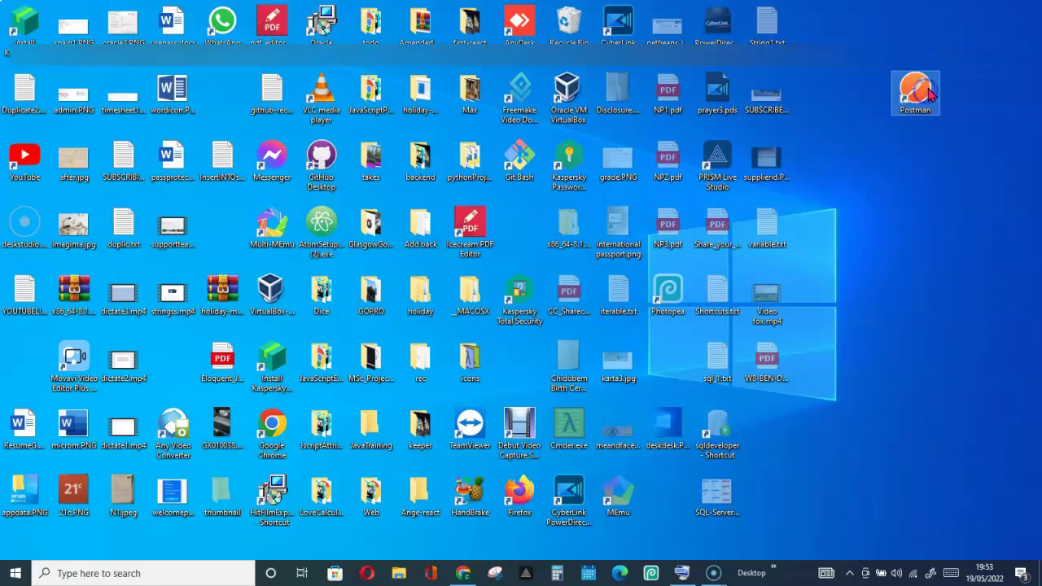
# Open File Explorer and apply Don't show hidden files, folders or drives in Folder Options.
pyautogui.click(407, 574)
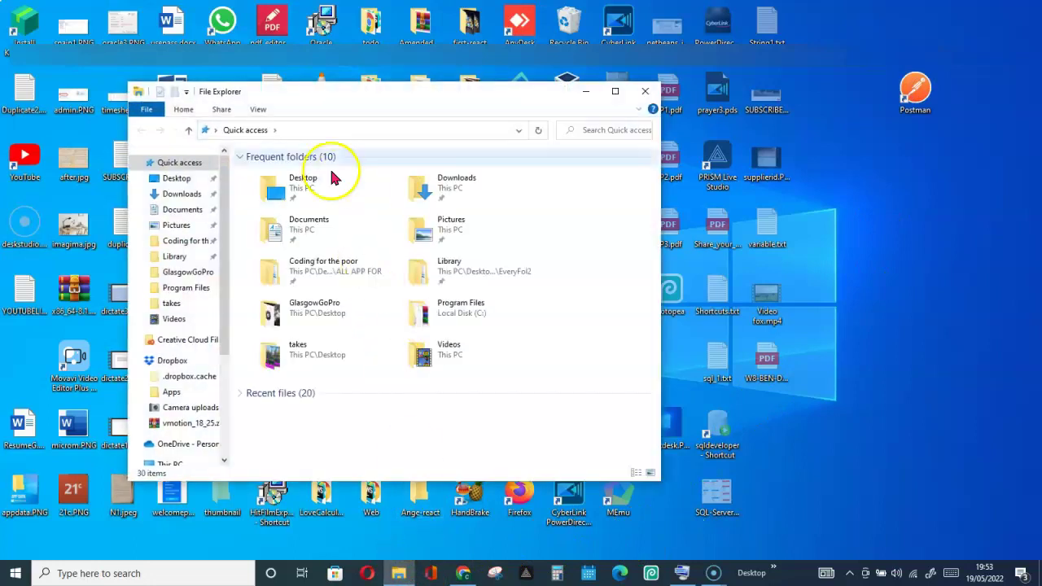
pyautogui.click(264, 112)
pyautogui.click(593, 144)
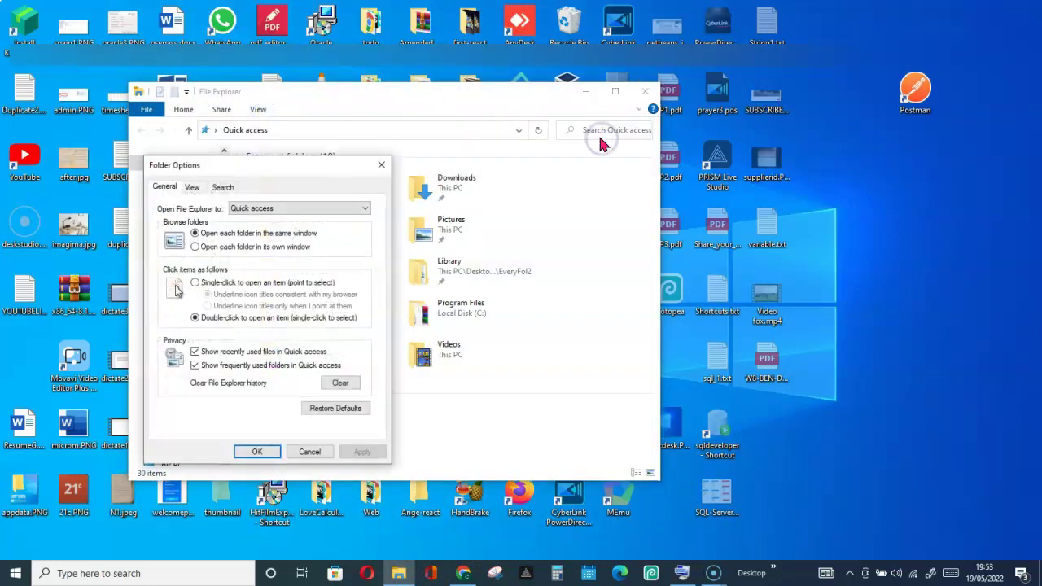
pyautogui.click(192, 187)
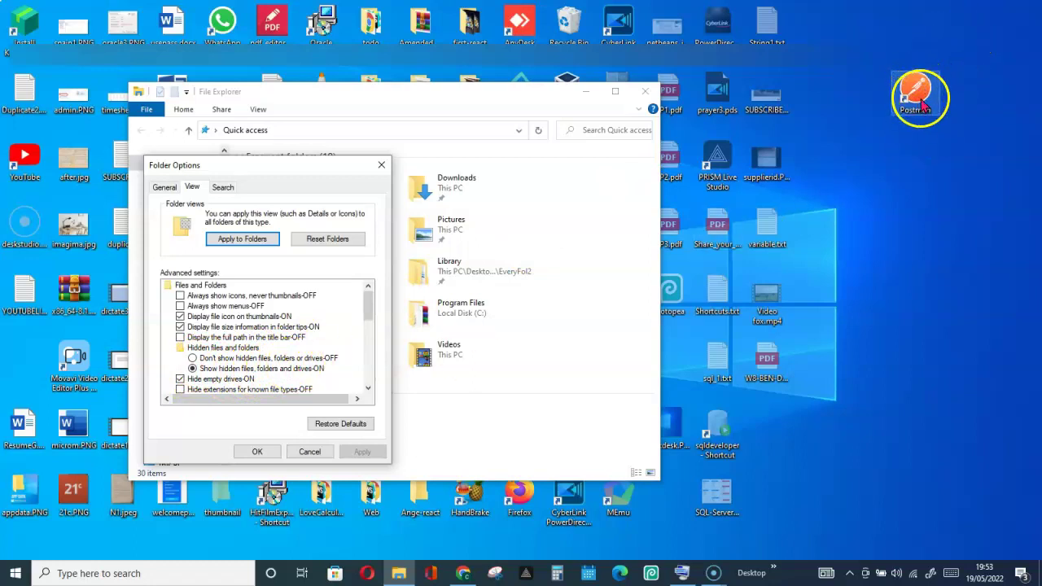
pyautogui.click(193, 359)
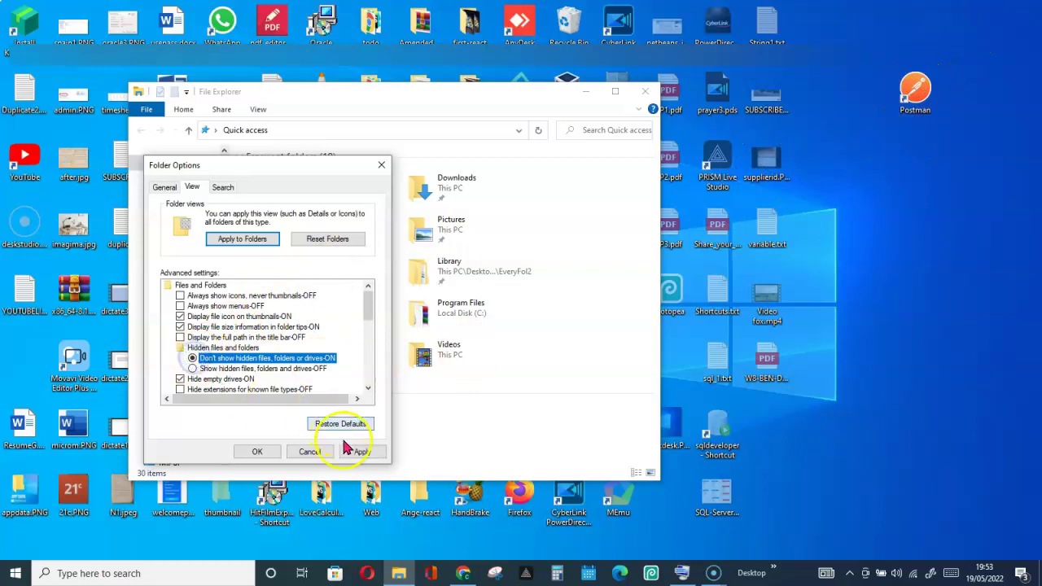
pyautogui.click(362, 452)
pyautogui.click(265, 459)
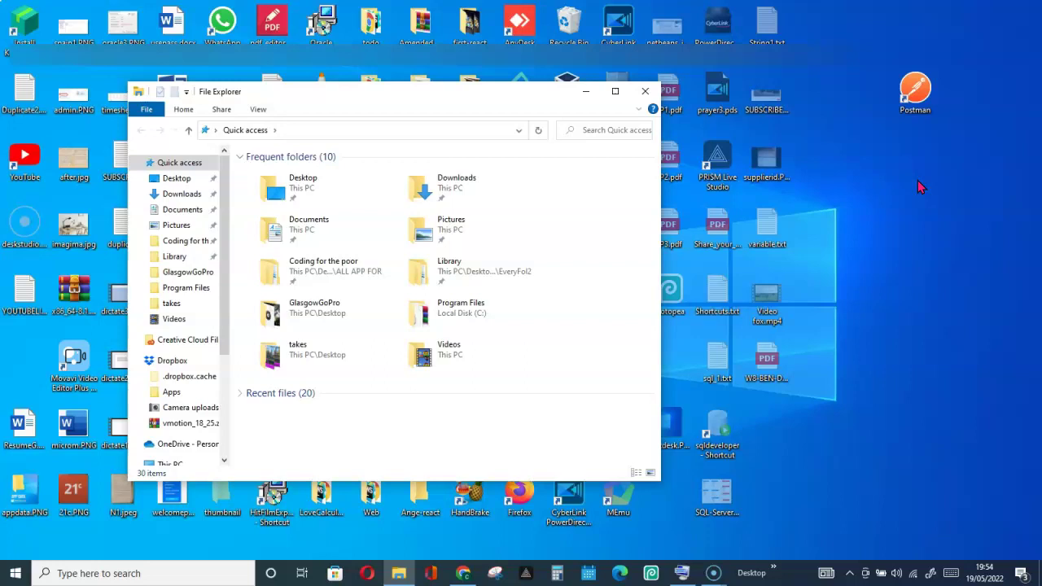
pyautogui.click(917, 186)
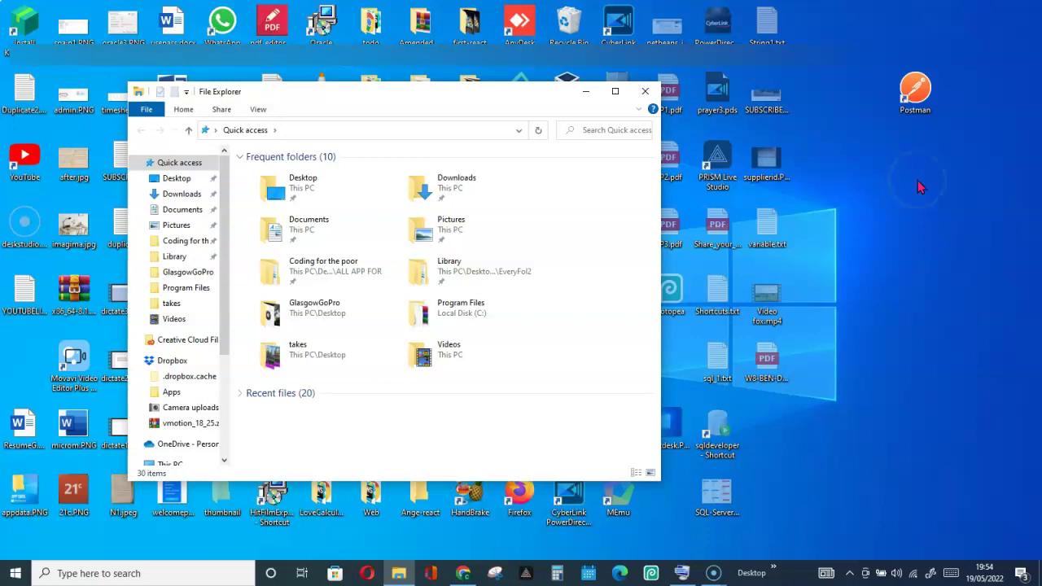